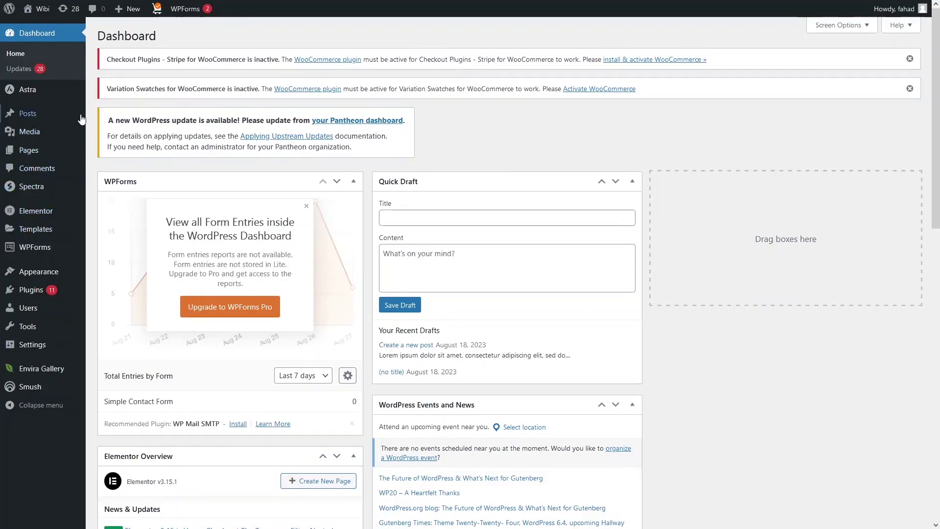
# Go to Posts > All Posts to list the five existing posts
pyautogui.moveTo(37, 112)
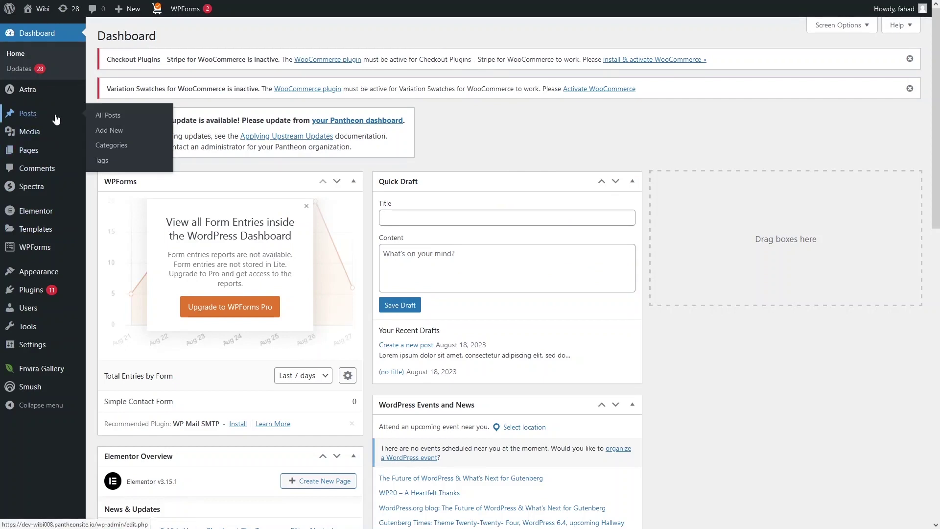
pyautogui.click(111, 120)
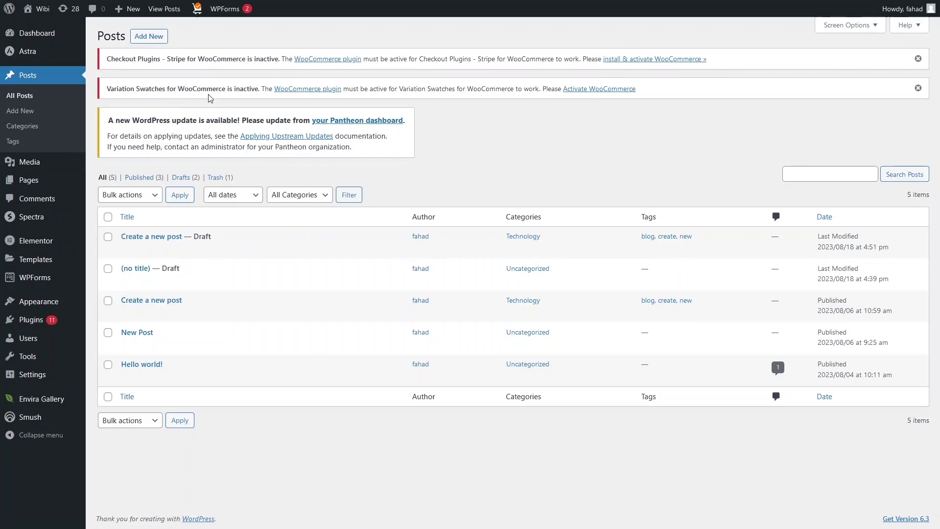
# Start a new post titled 'Gallery' and save it as a draft with Ctrl+S
pyautogui.click(148, 38)
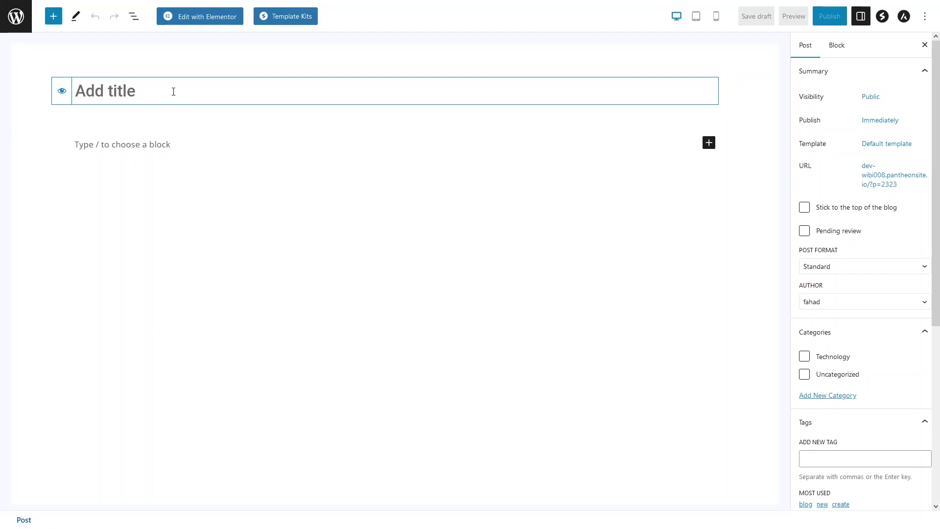
pyautogui.write('Gallery')
pyautogui.hotkey('ctrl', 's')
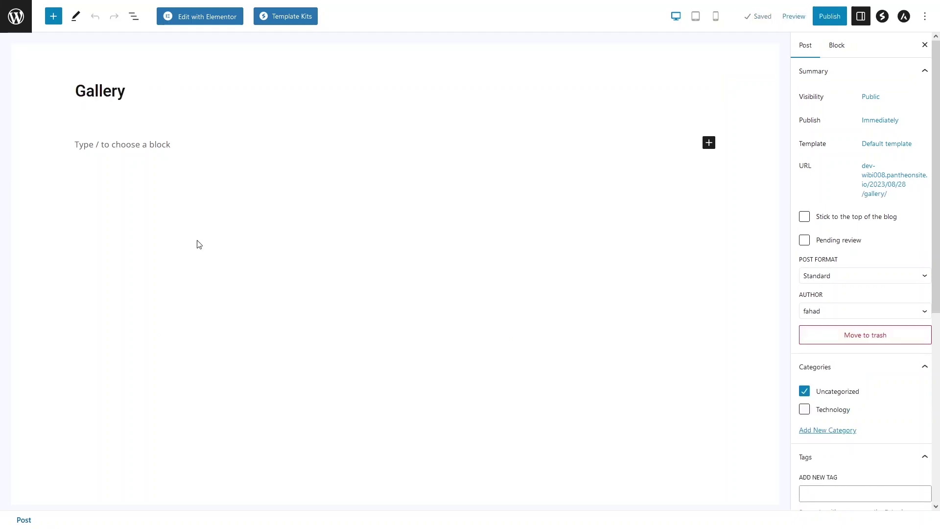
# Insert an empty Gallery block into the post body by searching 'galler' in the inserter
pyautogui.click(708, 144)
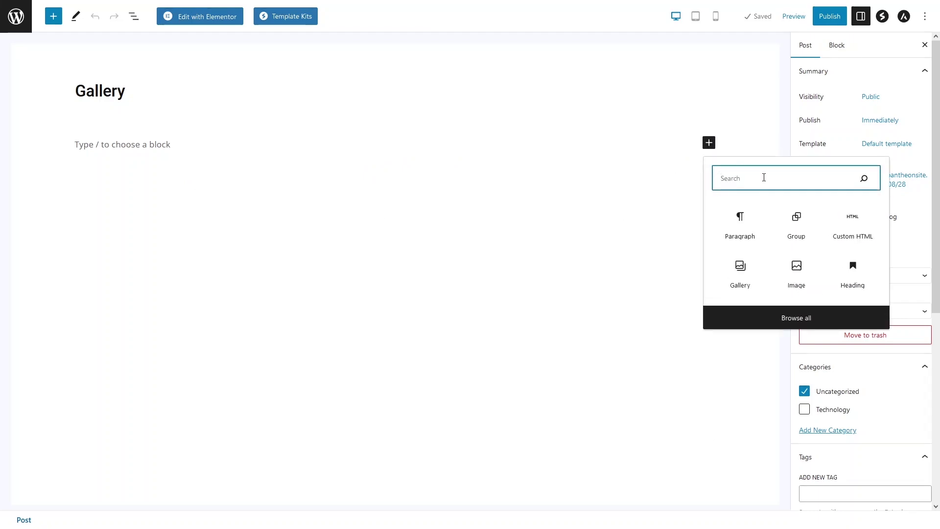
pyautogui.write('galler')
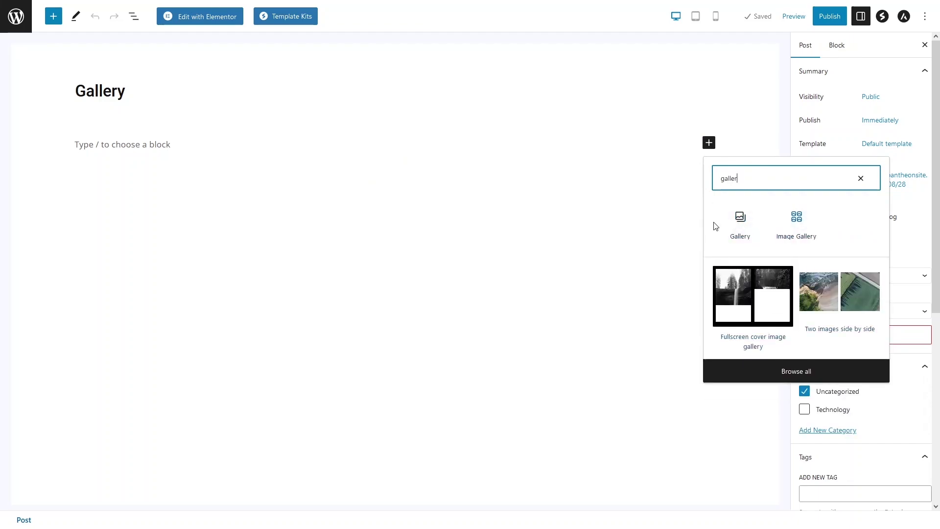
pyautogui.click(740, 221)
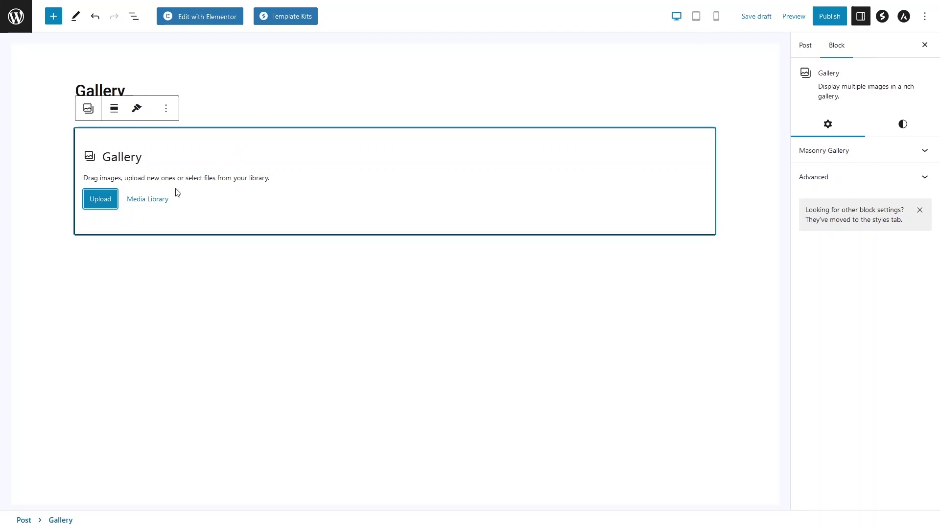
# Build a new gallery from the lion cub, tractor, phone, map, wine bottles and watch images
pyautogui.click(157, 198)
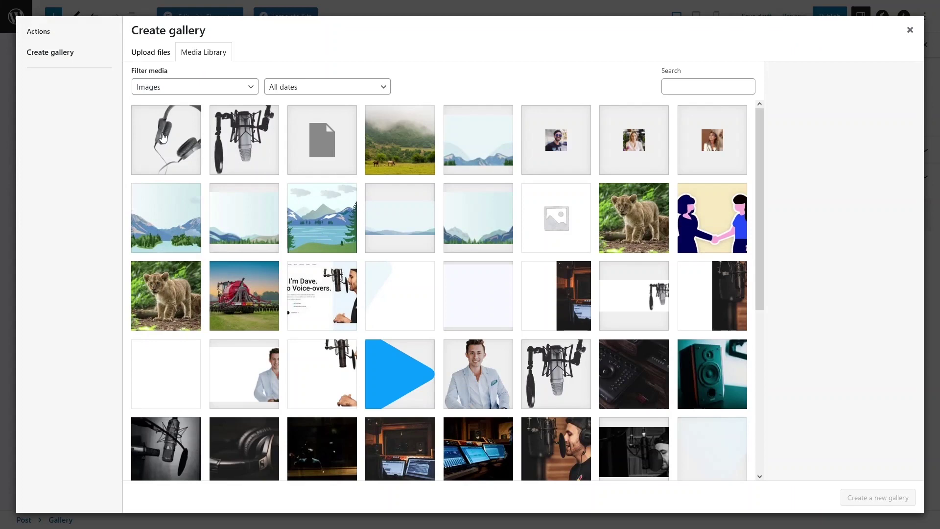
pyautogui.scroll(-1, 516, 240)
pyautogui.scroll(1, 516, 240)
pyautogui.click(165, 305)
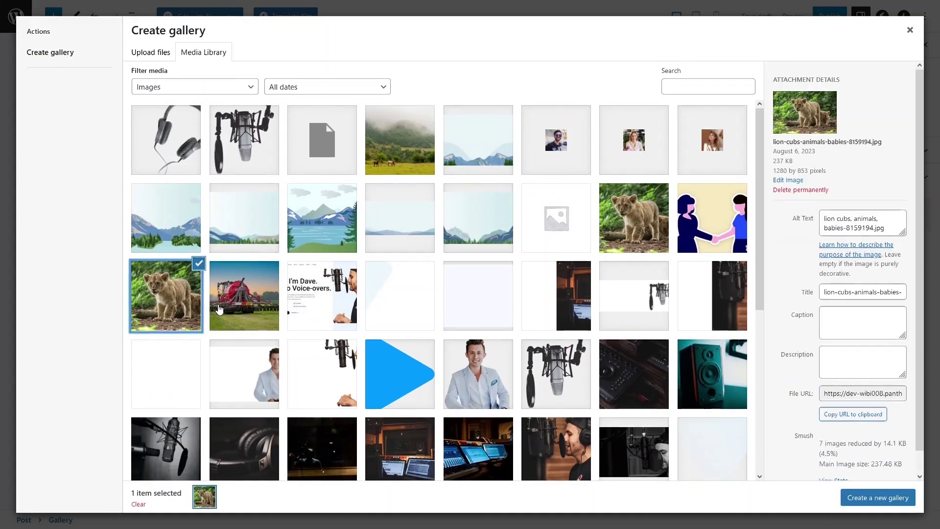
pyautogui.click(243, 295)
pyautogui.scroll(-6, 244, 295)
pyautogui.click(483, 322)
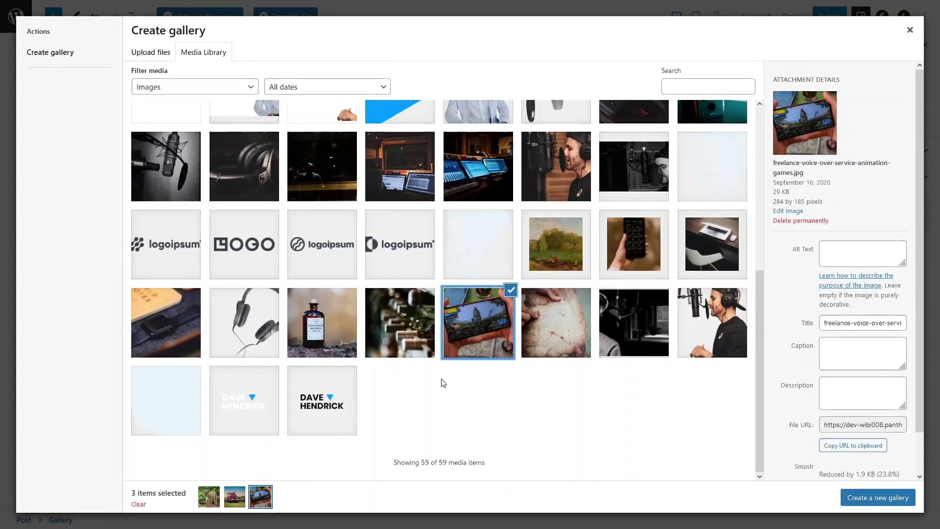
pyautogui.click(558, 332)
pyautogui.click(399, 325)
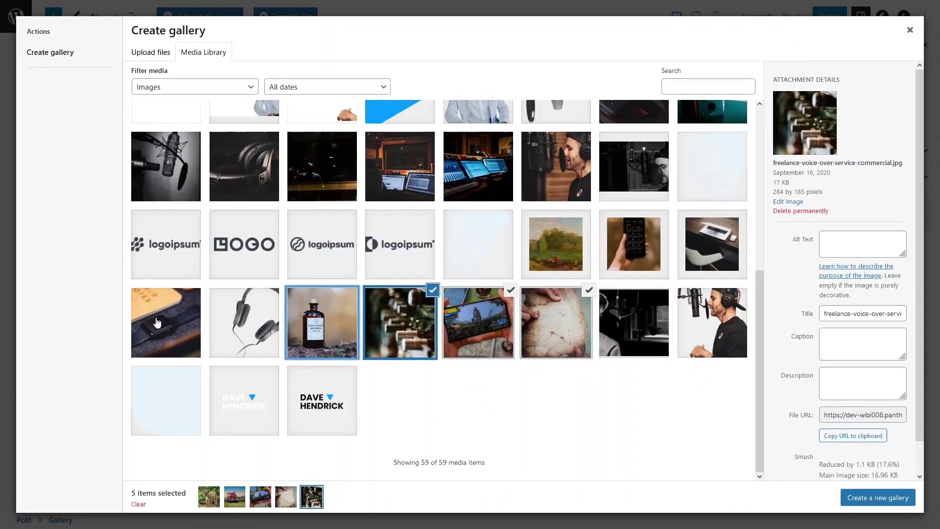
pyautogui.click(156, 324)
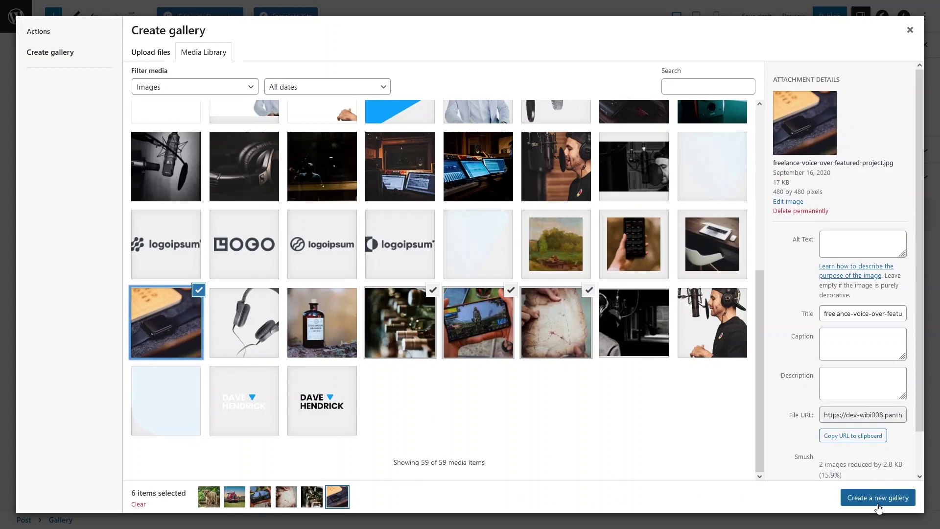
pyautogui.click(866, 497)
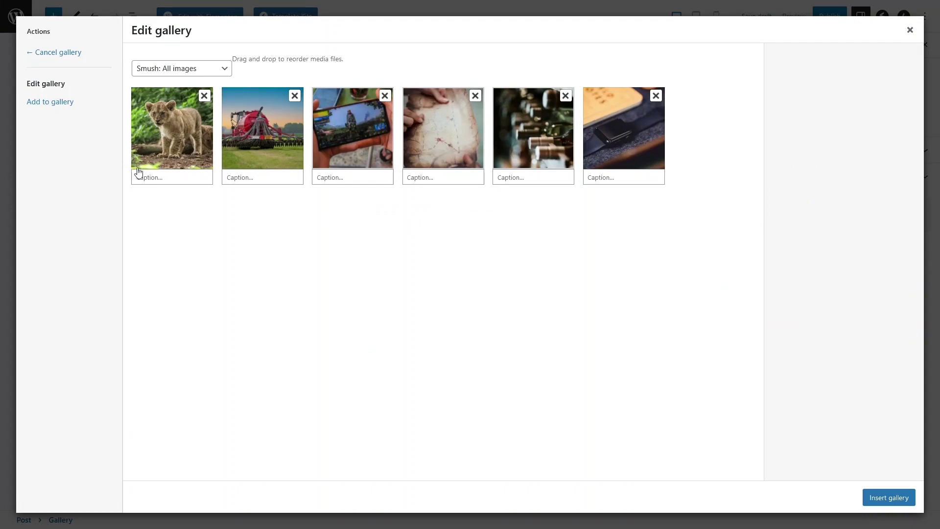
# Caption the first two images 'Baby Tiger' and 'Vehicle', then insert the gallery into the post
pyautogui.click(174, 182)
pyautogui.write('Baby Tiger')
pyautogui.click(262, 176)
pyautogui.write('Vehicle')
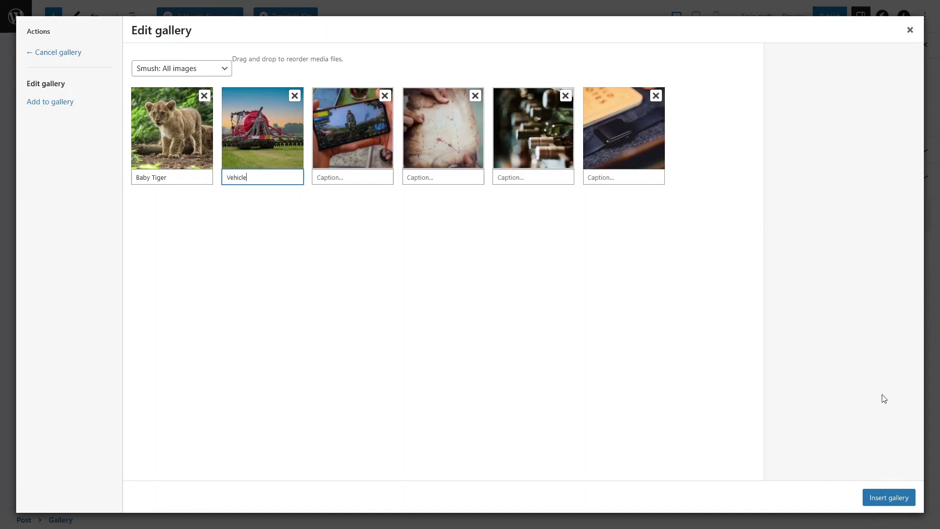
pyautogui.click(884, 502)
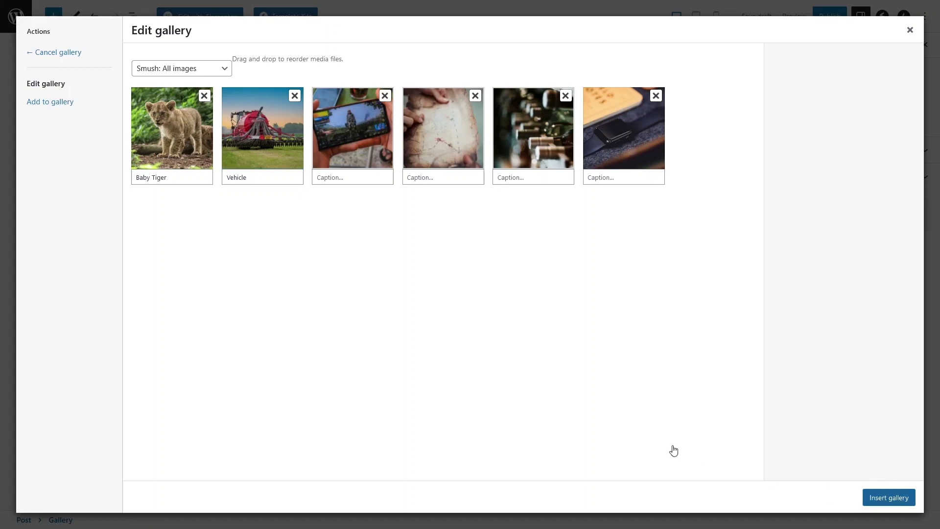
# Deselect the Baby Tiger image and select the whole gallery block to show its settings
pyautogui.scroll(-3, 239, 174)
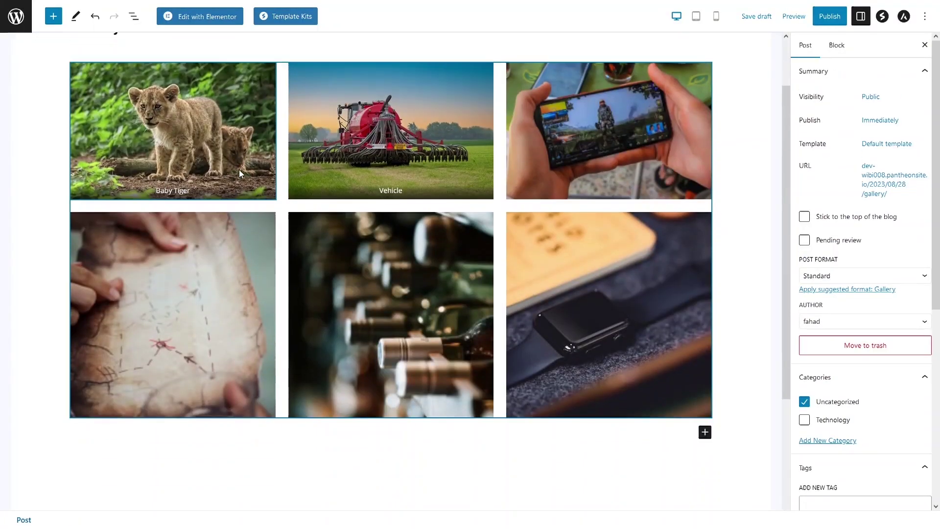
pyautogui.scroll(2, 239, 173)
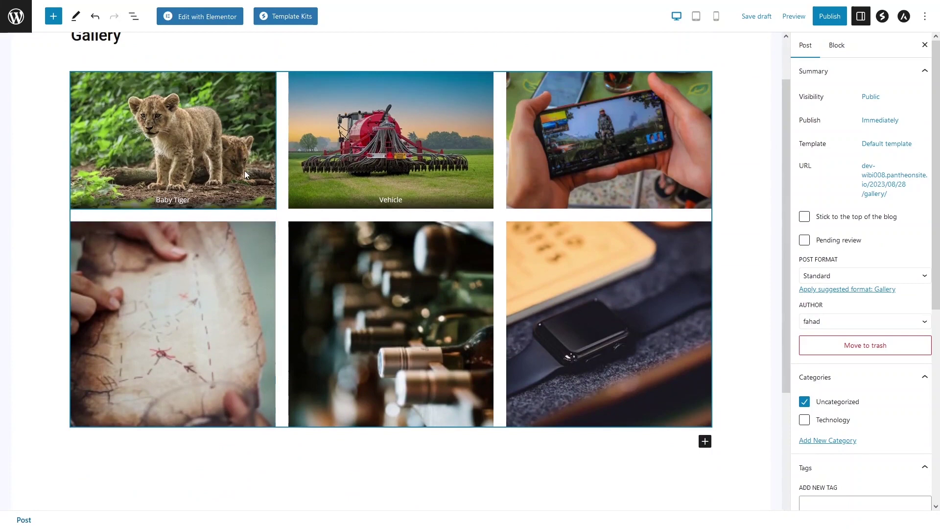
pyautogui.scroll(2, 247, 169)
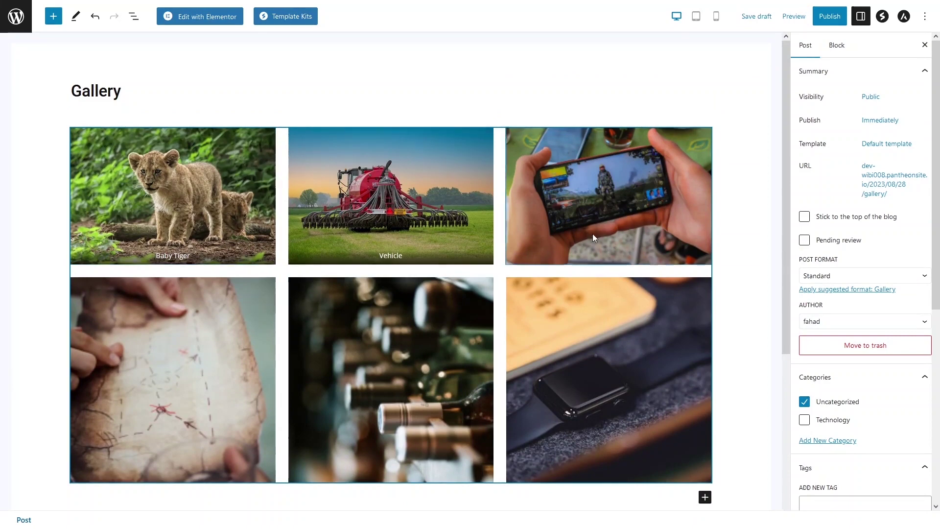
pyautogui.click(604, 272)
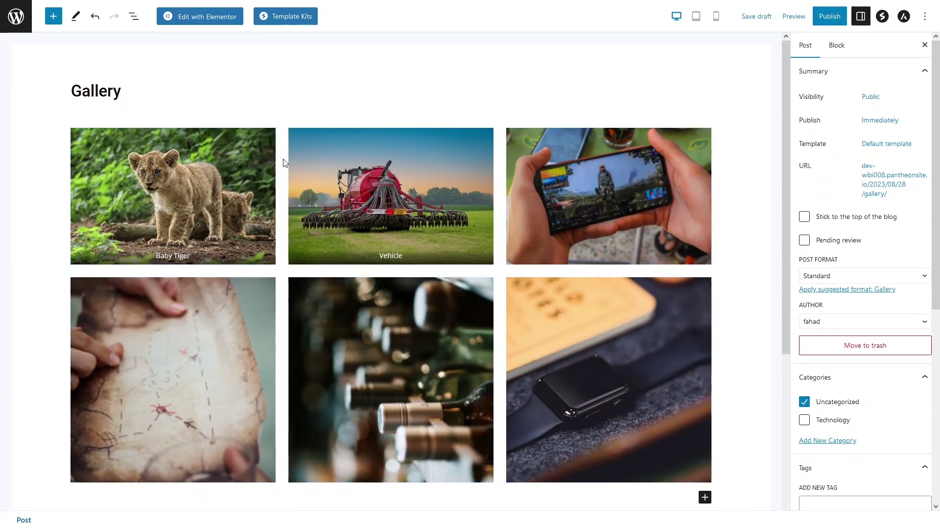
pyautogui.click(282, 149)
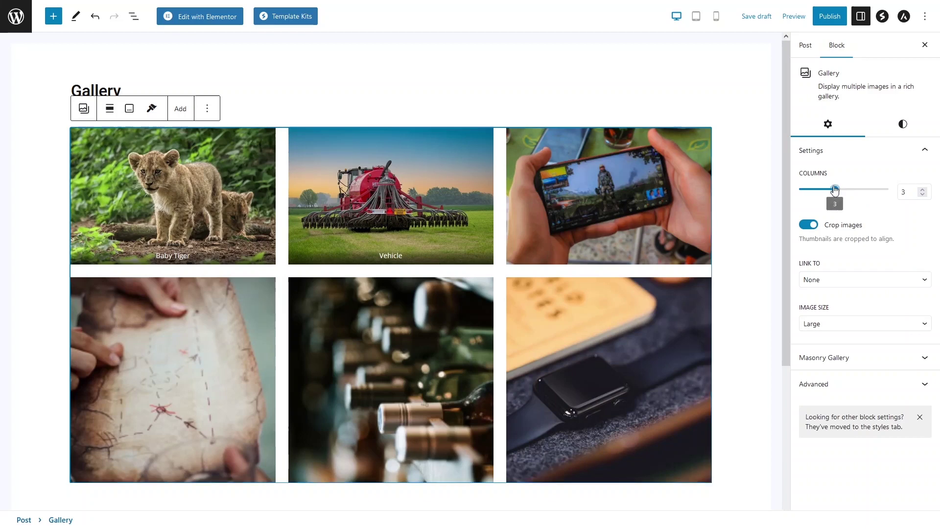
pyautogui.moveTo(838, 193); pyautogui.dragTo(817, 190)
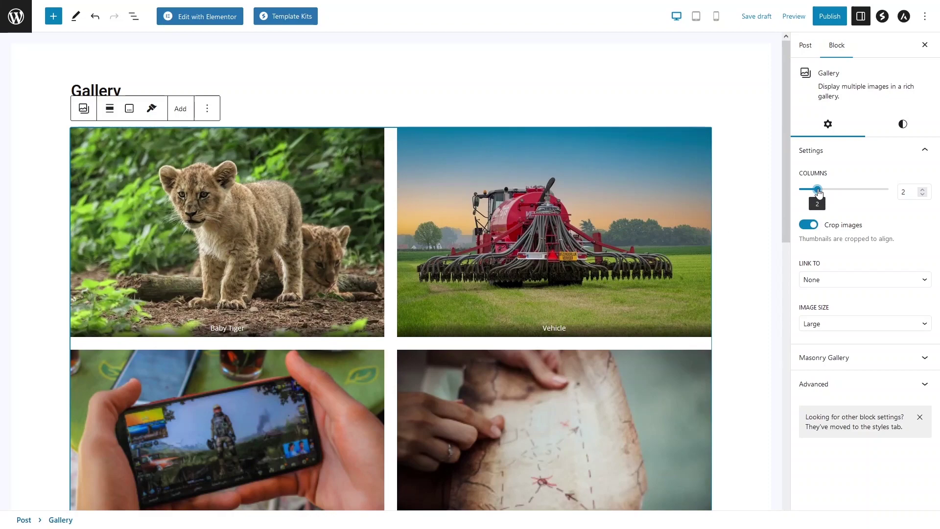
pyautogui.moveTo(818, 192); pyautogui.dragTo(872, 193)
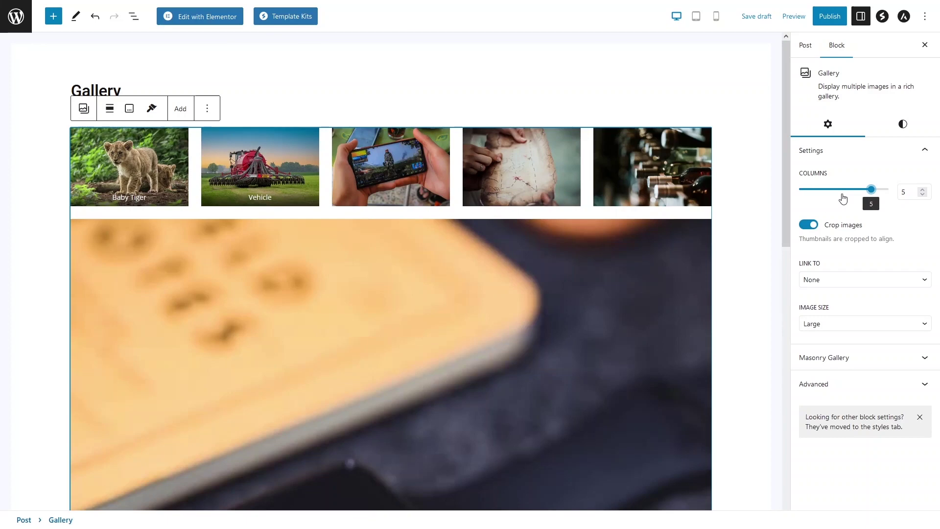
pyautogui.moveTo(870, 190); pyautogui.dragTo(841, 193)
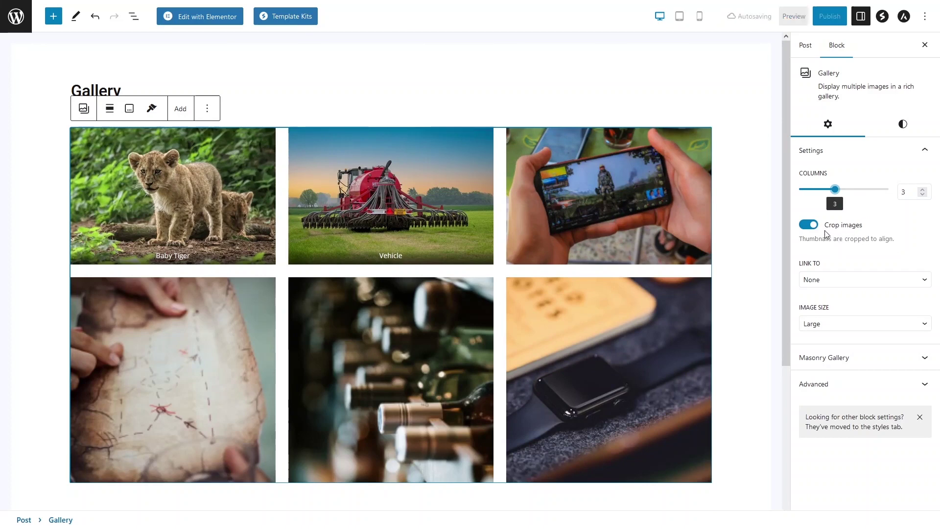
pyautogui.click(798, 233)
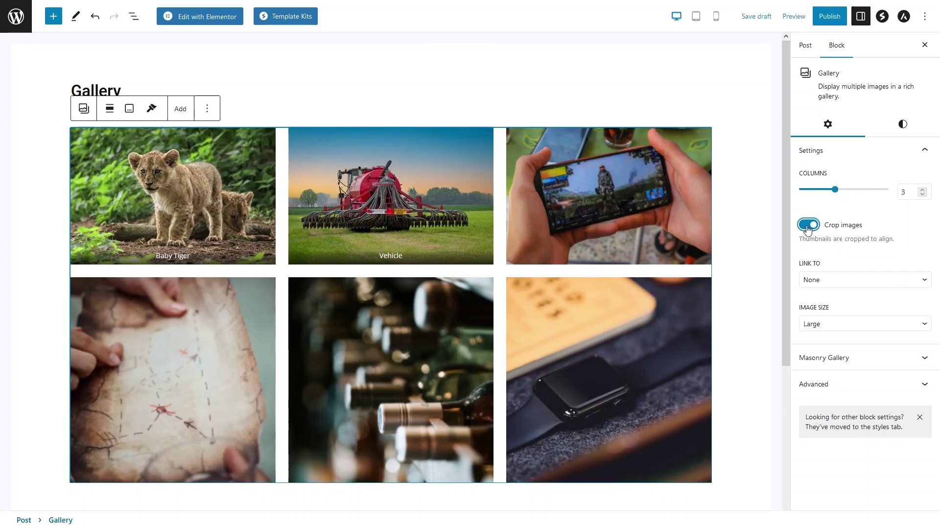
pyautogui.click(803, 226)
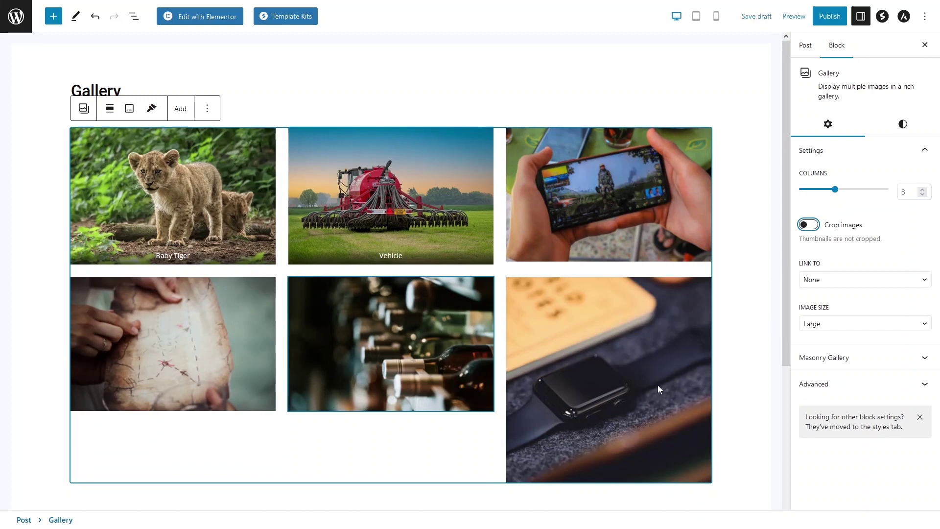
pyautogui.click(807, 225)
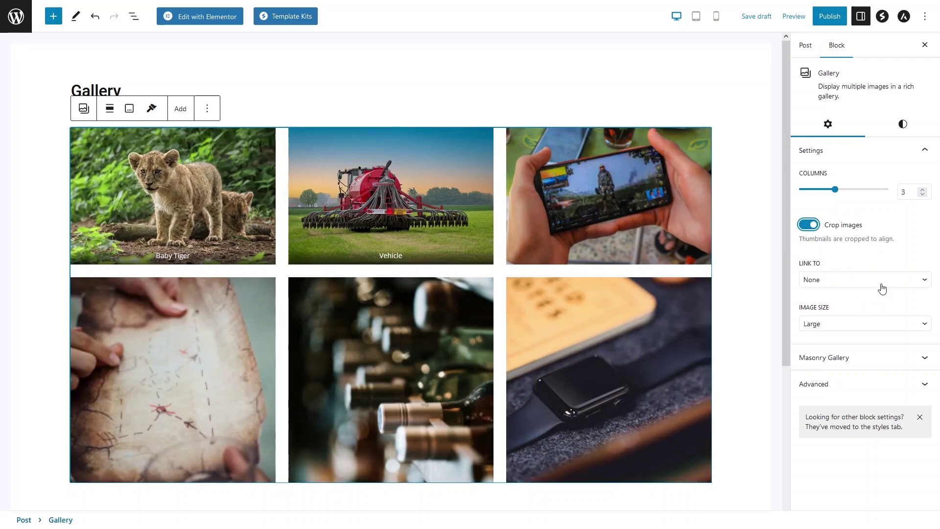
# Set the gallery's Link To option to Media File and keep Image Size at Large
pyautogui.click(878, 288)
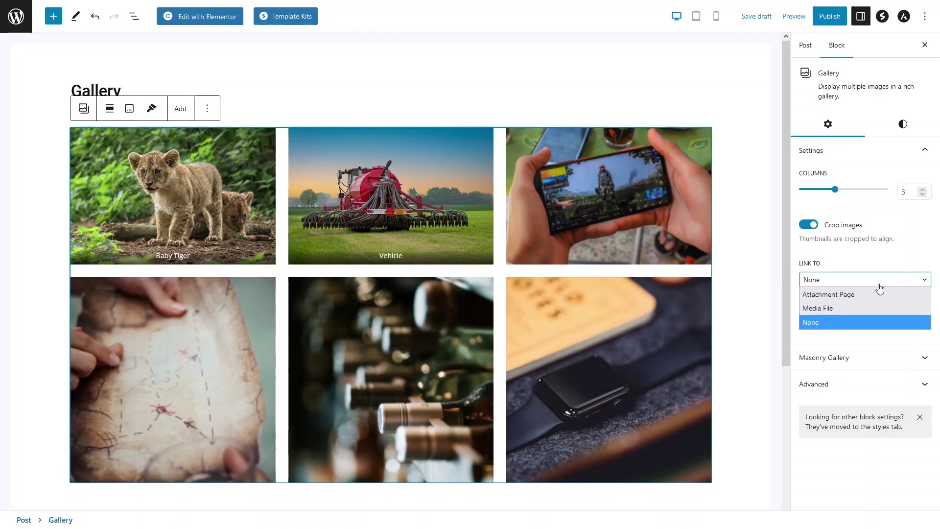
pyautogui.click(820, 310)
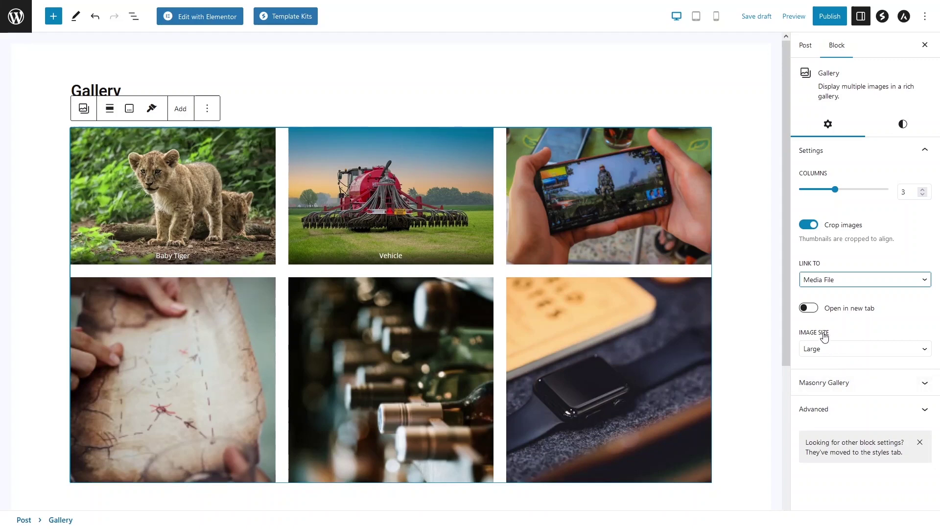
pyautogui.click(834, 357)
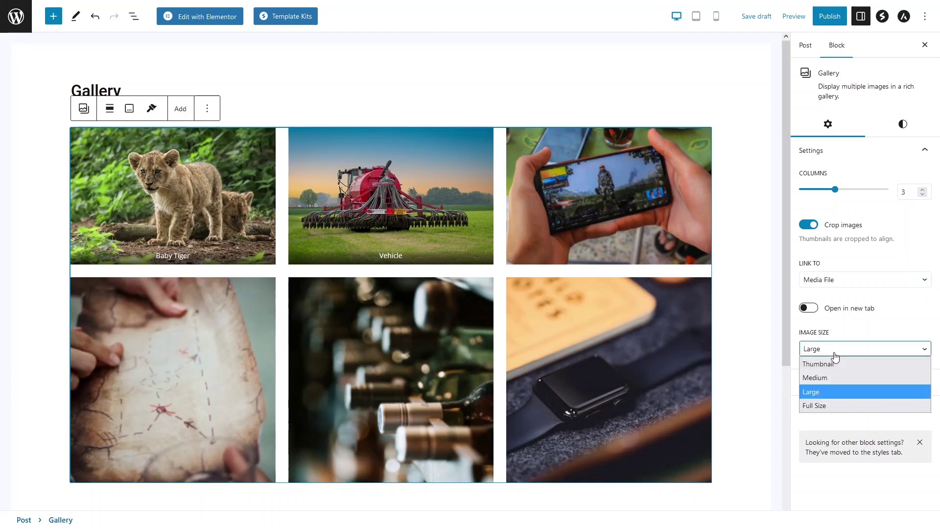
pyautogui.click(834, 357)
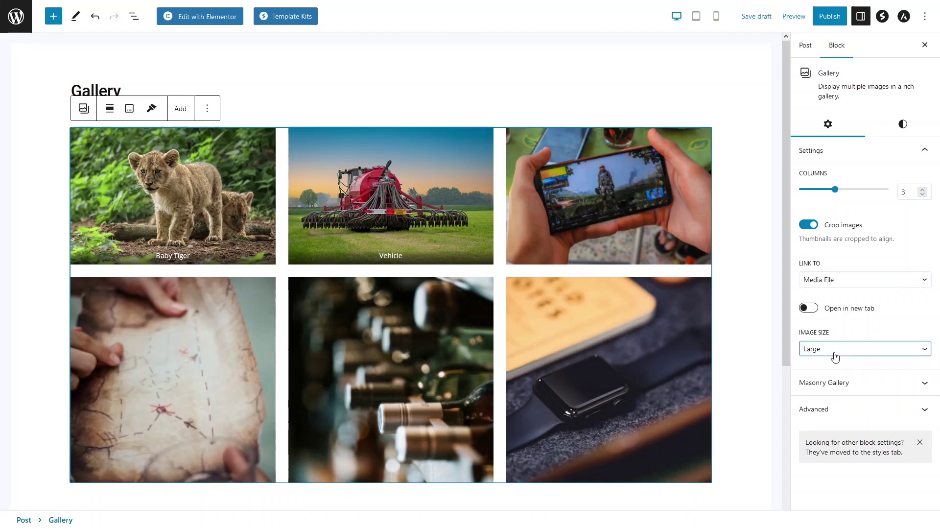
# Try the Masonry layout with a smaller gap, then switch masonry back off
pyautogui.click(836, 384)
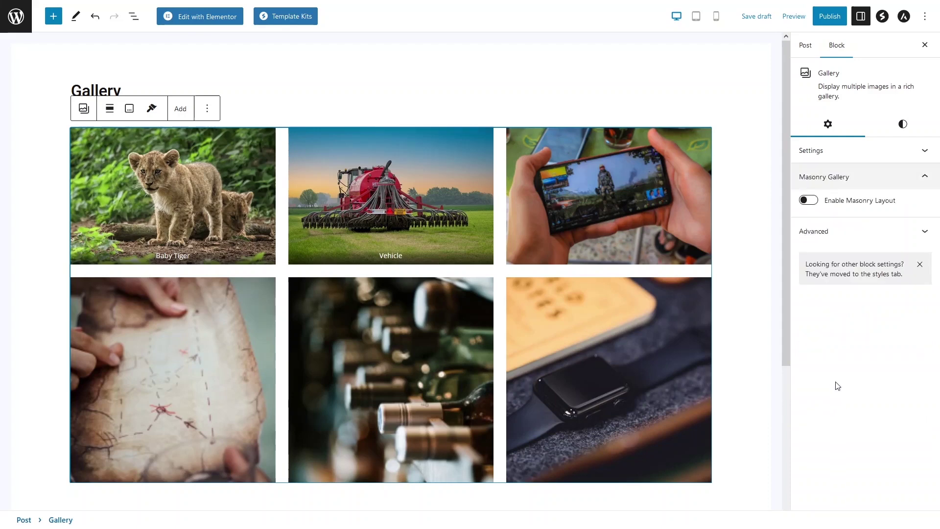
pyautogui.click(809, 200)
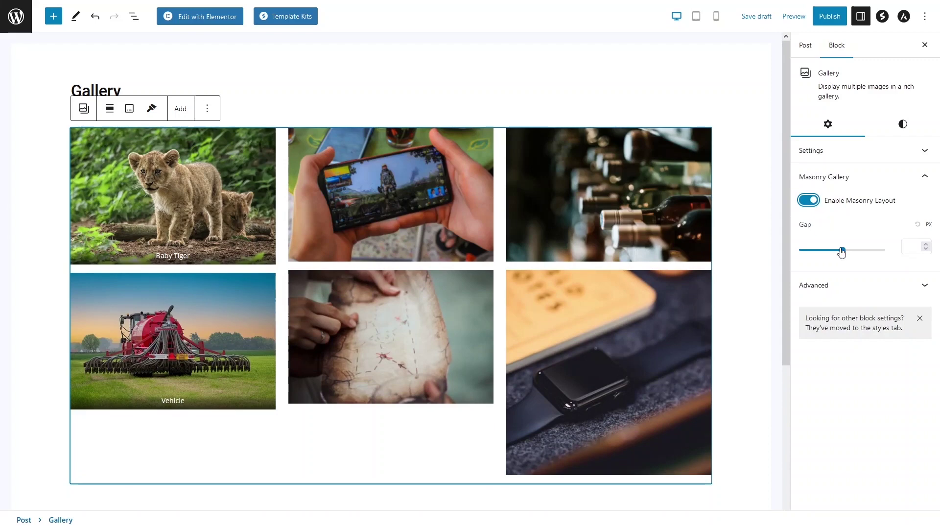
pyautogui.moveTo(841, 249); pyautogui.dragTo(814, 250)
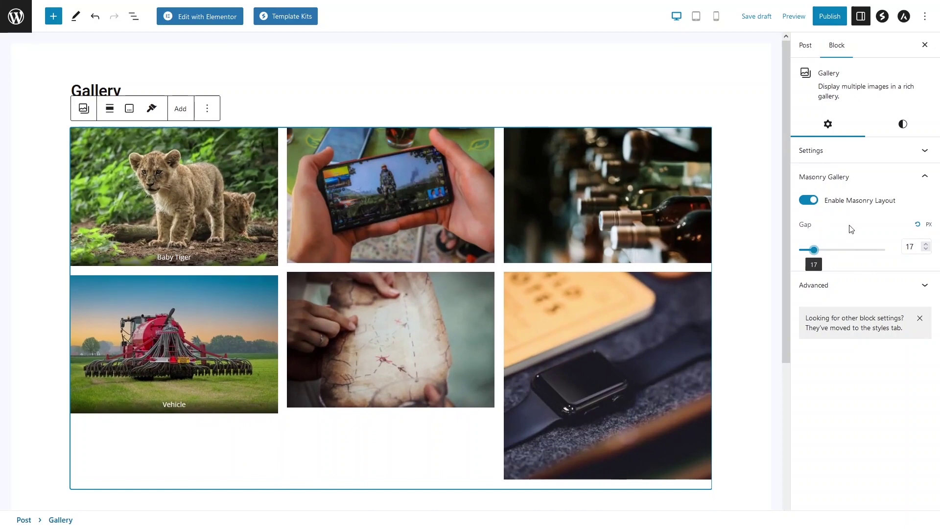
pyautogui.click(808, 200)
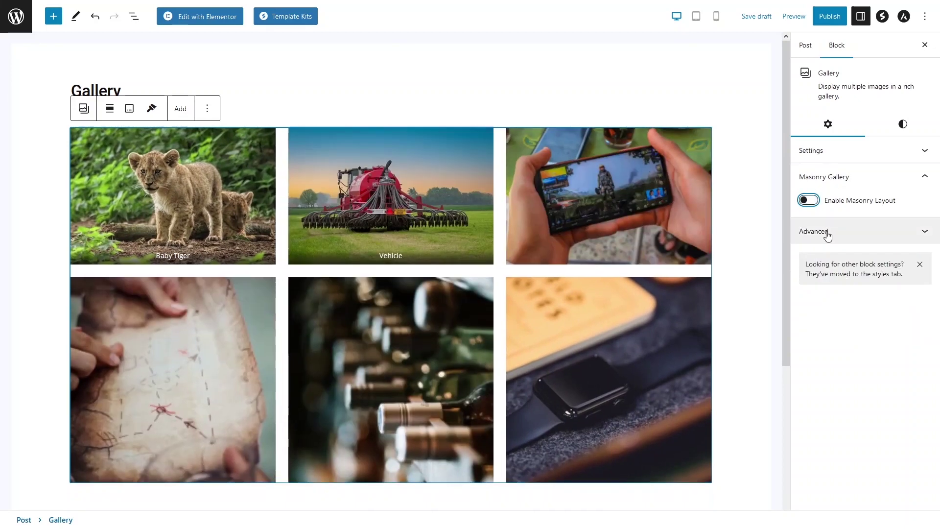
# Expand the Advanced panel and review its HTML anchor, CSS class and visibility options
pyautogui.click(825, 234)
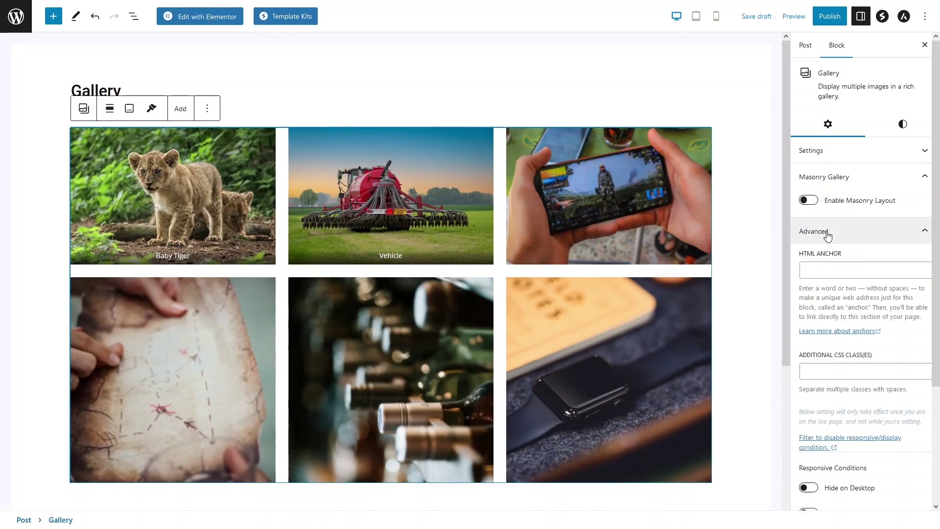
pyautogui.scroll(-2, 847, 276)
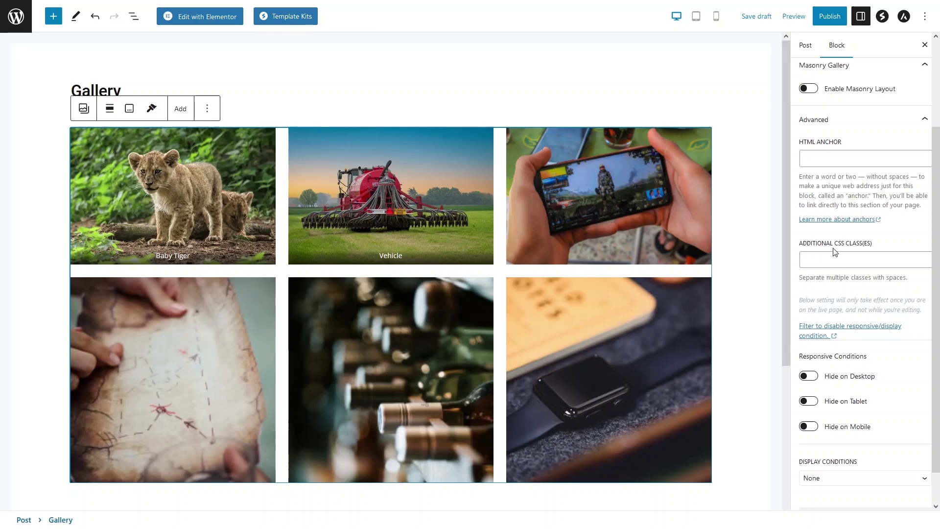
pyautogui.scroll(-2, 809, 252)
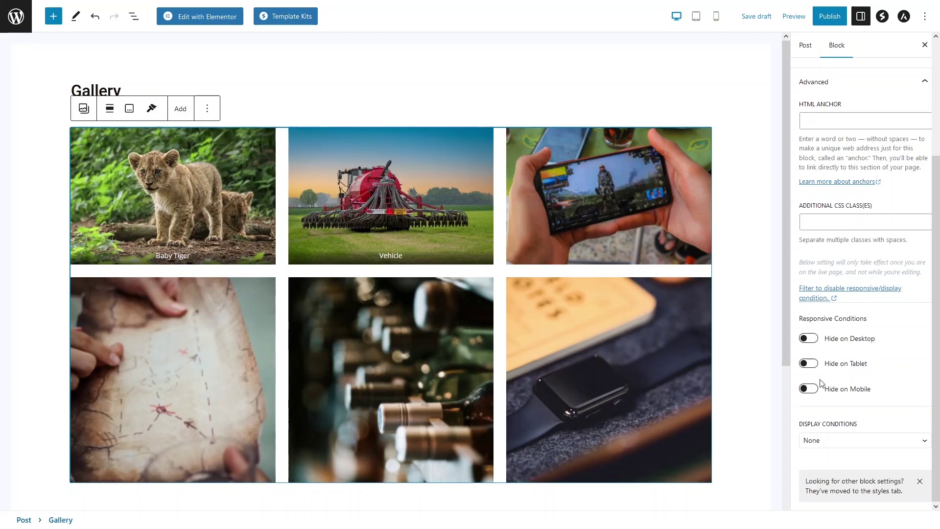
pyautogui.scroll(3, 936, 177)
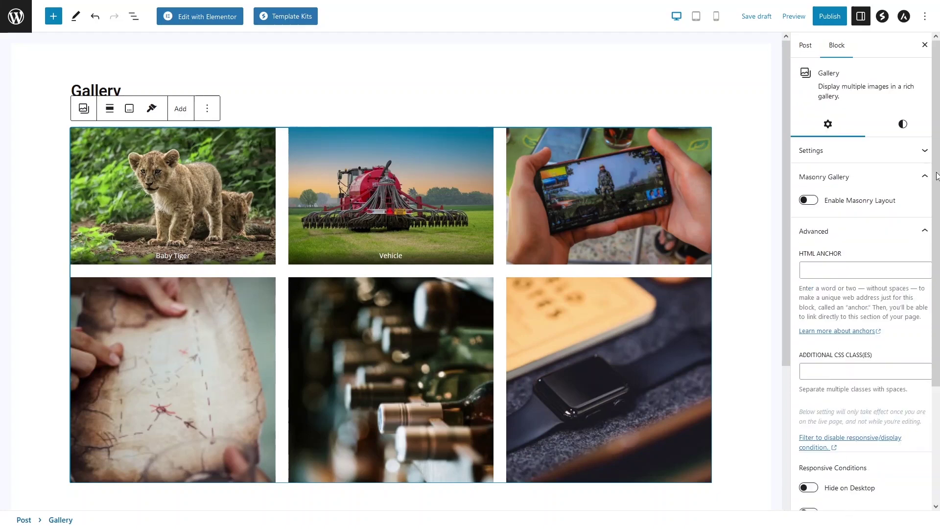
# In the gallery's Styles settings, drag Block Spacing to 0 so the images touch
pyautogui.click(897, 127)
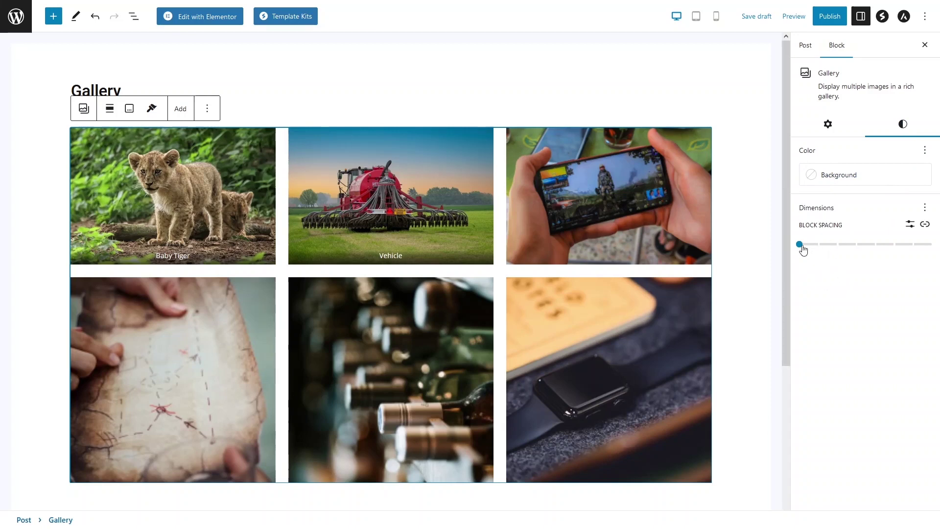
pyautogui.moveTo(802, 249)
pyautogui.mouseDown()
pyautogui.moveTo(914, 255)
pyautogui.moveTo(807, 256)
pyautogui.mouseUp()
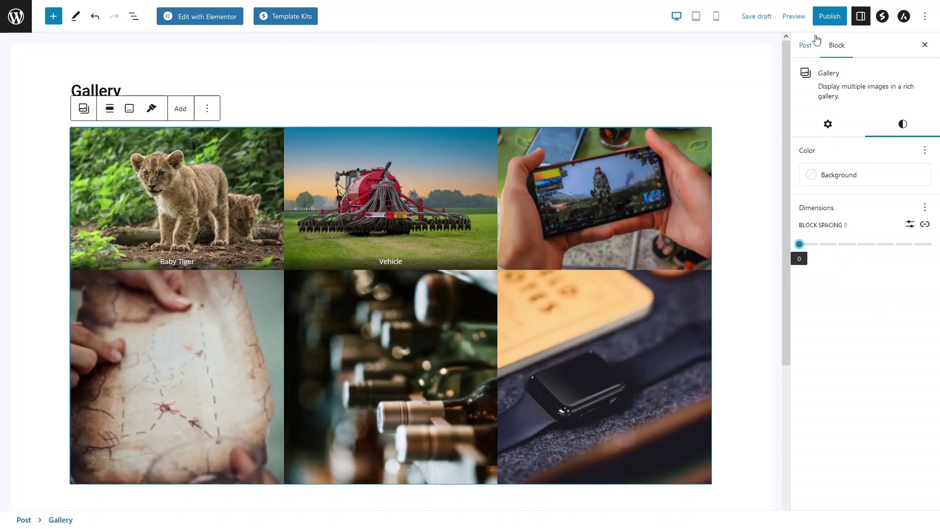
# Publish the Gallery post and view its live page with the gapless image grid
pyautogui.click(822, 21)
pyautogui.click(838, 20)
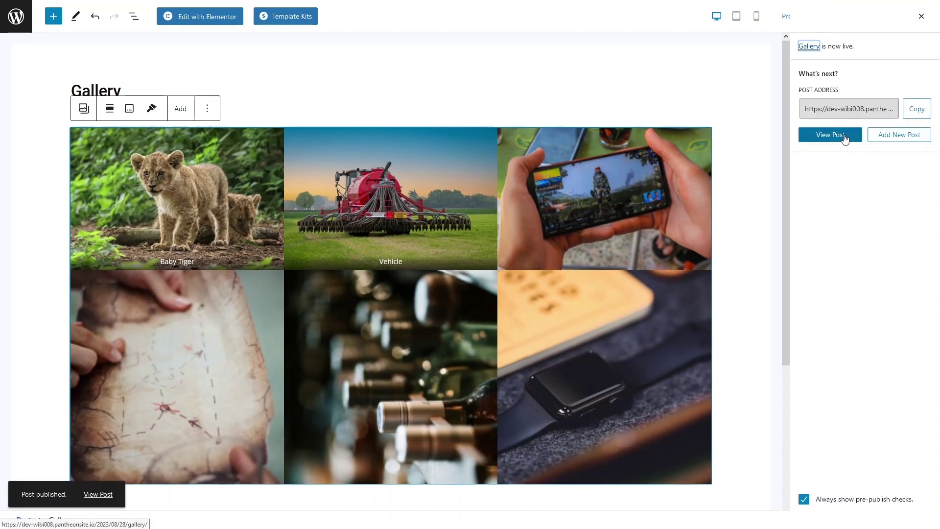
pyautogui.click(921, 17)
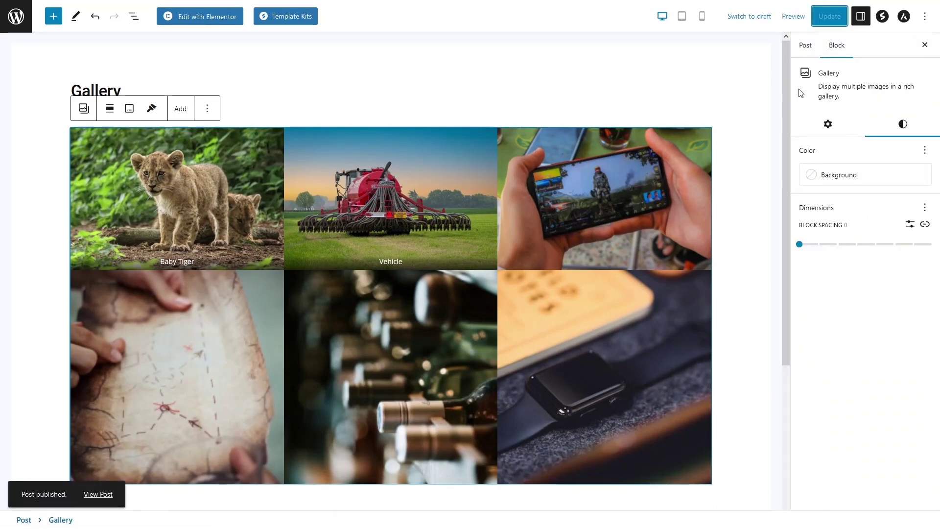
pyautogui.click(23, 32)
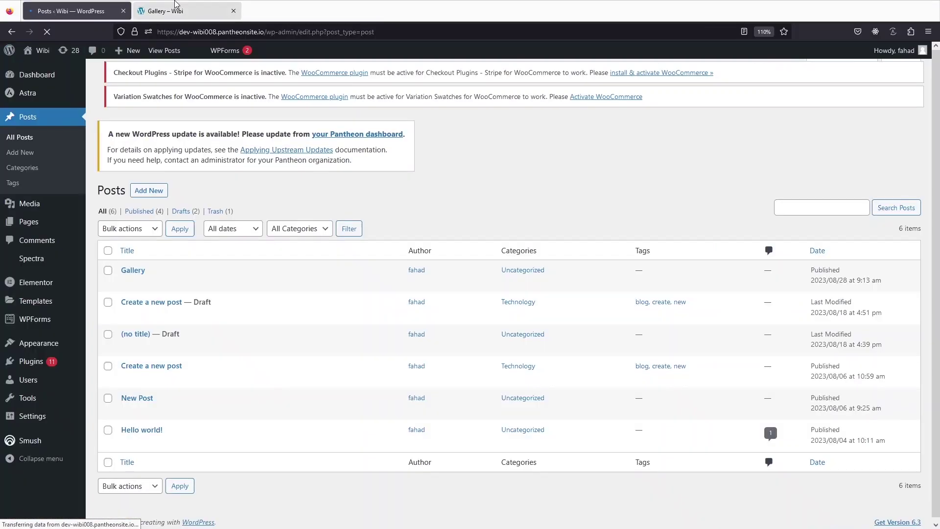
pyautogui.click(175, 5)
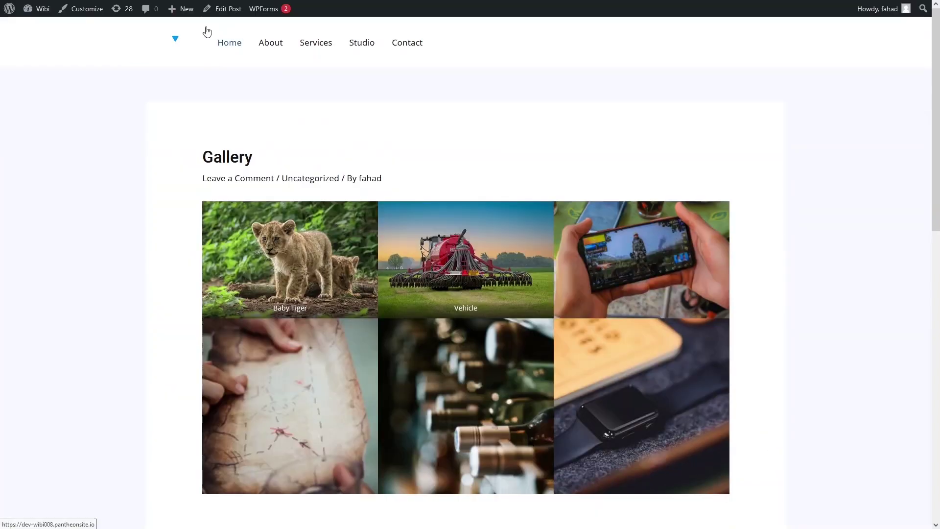
# View the map image full size from the live gallery, then return to the Gallery post page
pyautogui.scroll(-5, 279, 185)
pyautogui.scroll(2, 277, 179)
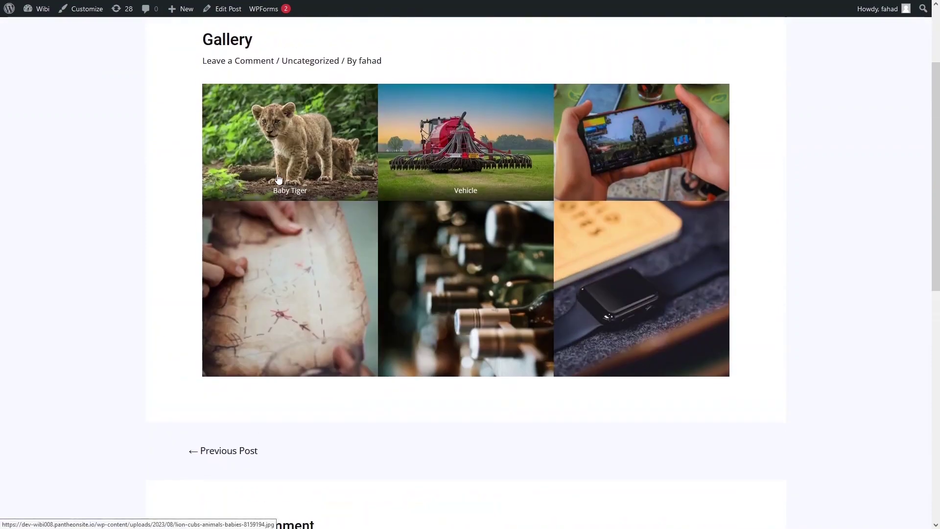
pyautogui.scroll(2, 278, 179)
pyautogui.scroll(-2, 204, 308)
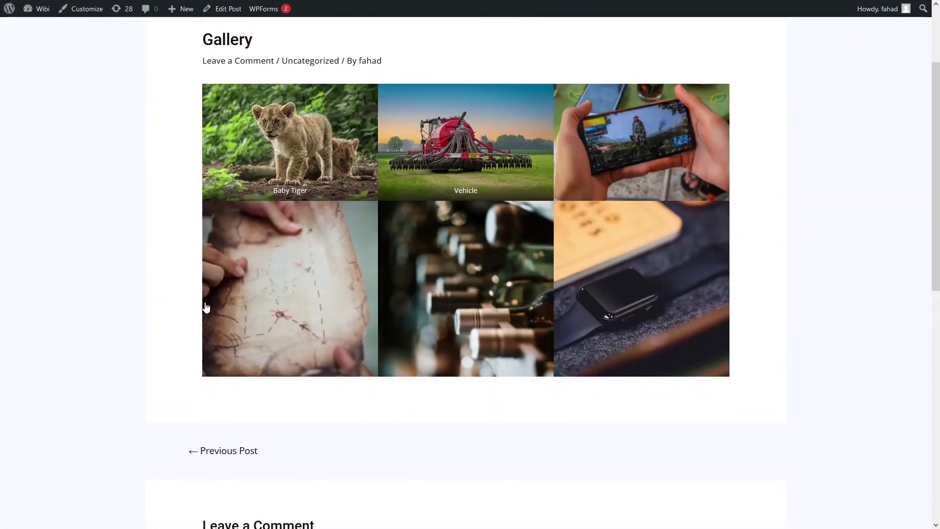
pyautogui.click(259, 294)
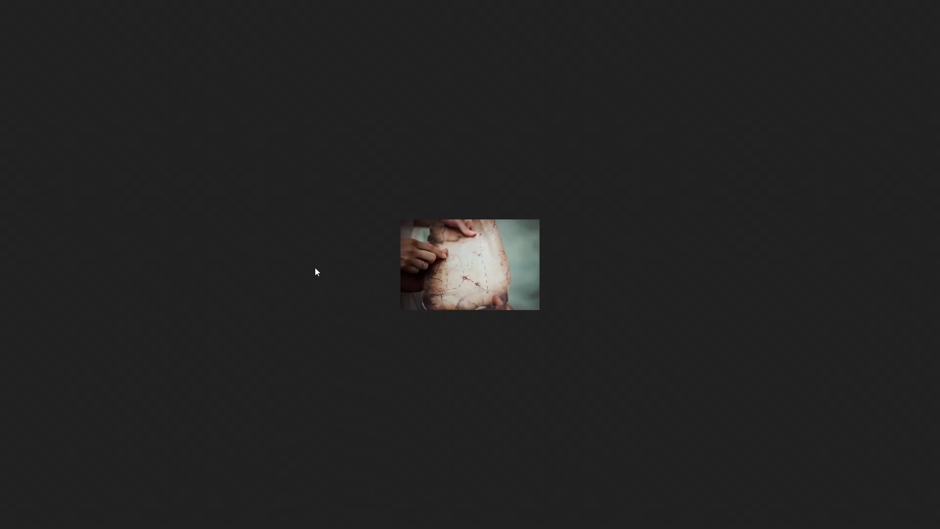
pyautogui.moveTo(329, 3)
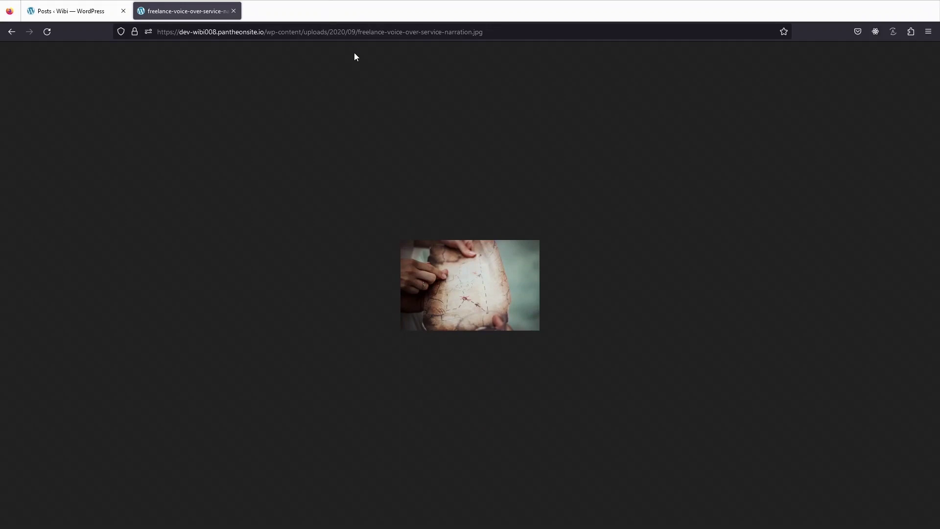
pyautogui.moveTo(464, 4)
pyautogui.click(12, 32)
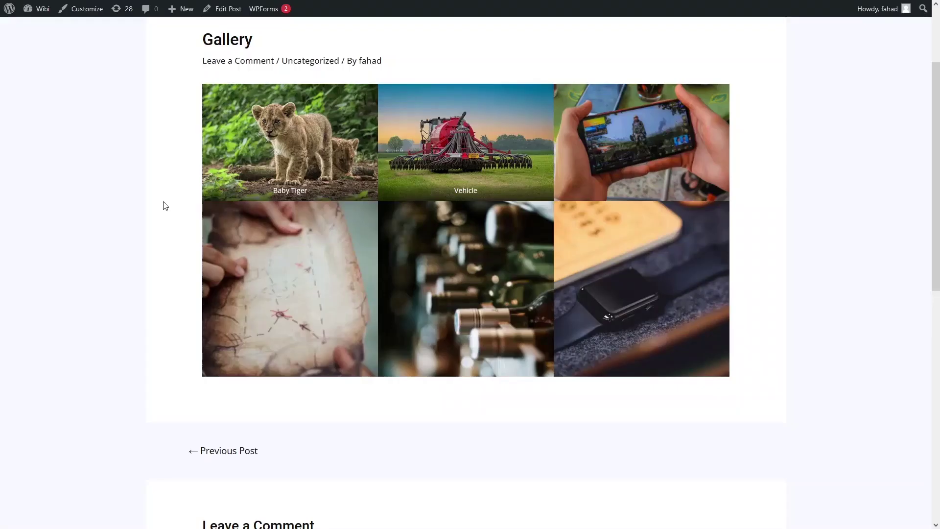
# Search Plugins > Add New for 'envira' to find Envira Photo Gallery
pyautogui.moveTo(50, 4)
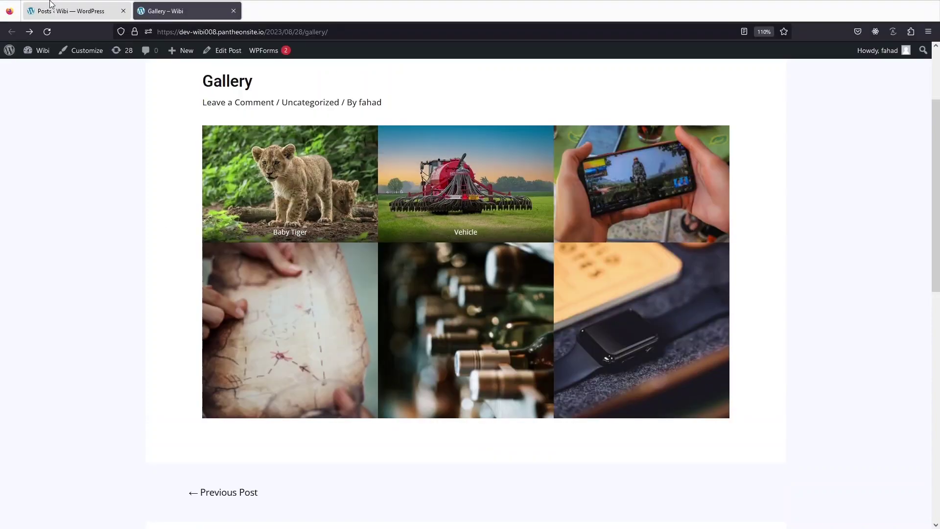
pyautogui.click(50, 4)
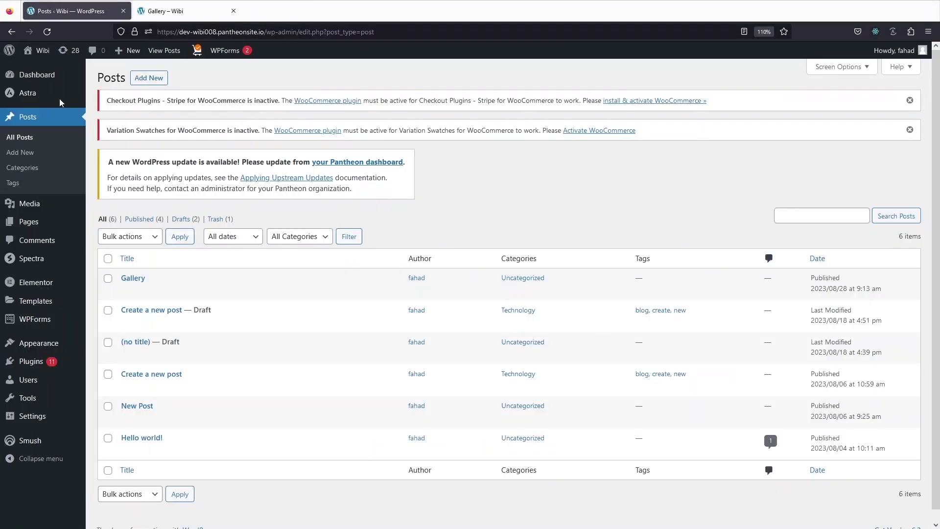
pyautogui.moveTo(34, 325)
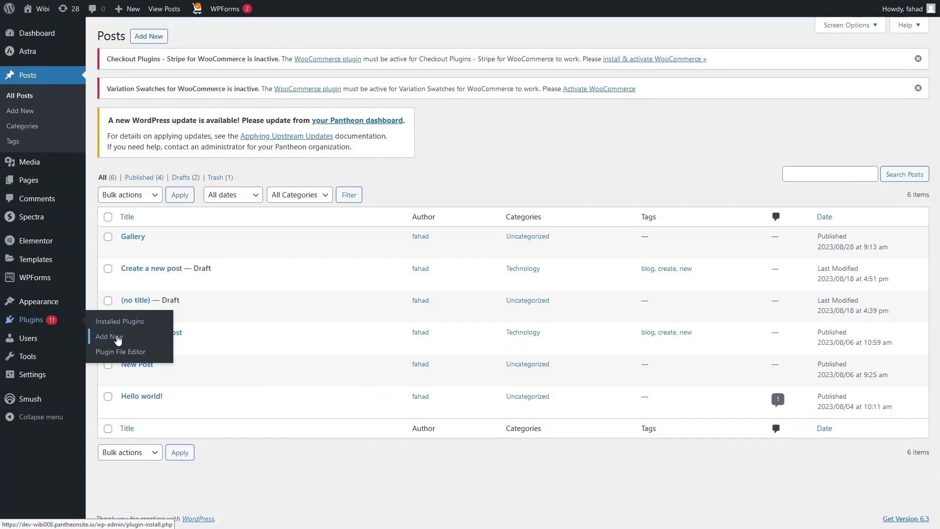
pyautogui.click(118, 337)
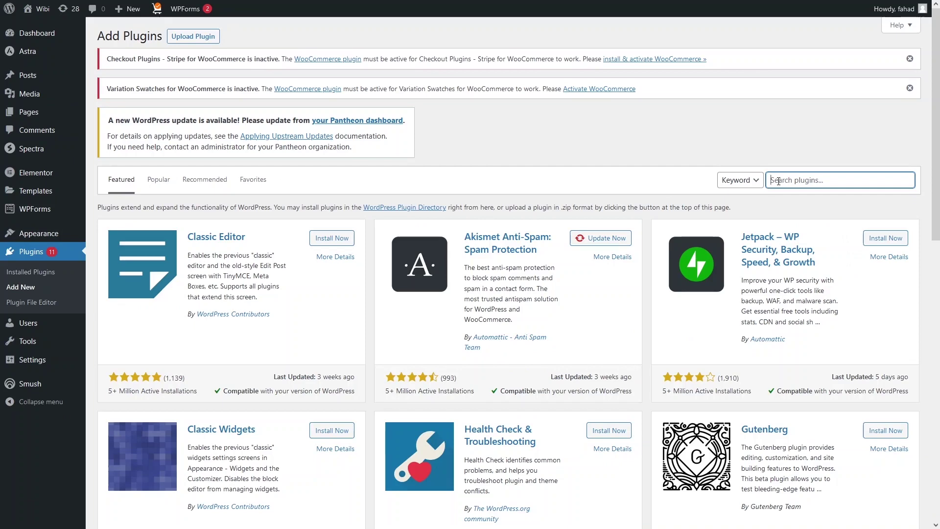
pyautogui.write('envira')
pyautogui.scroll(-2, 213, 227)
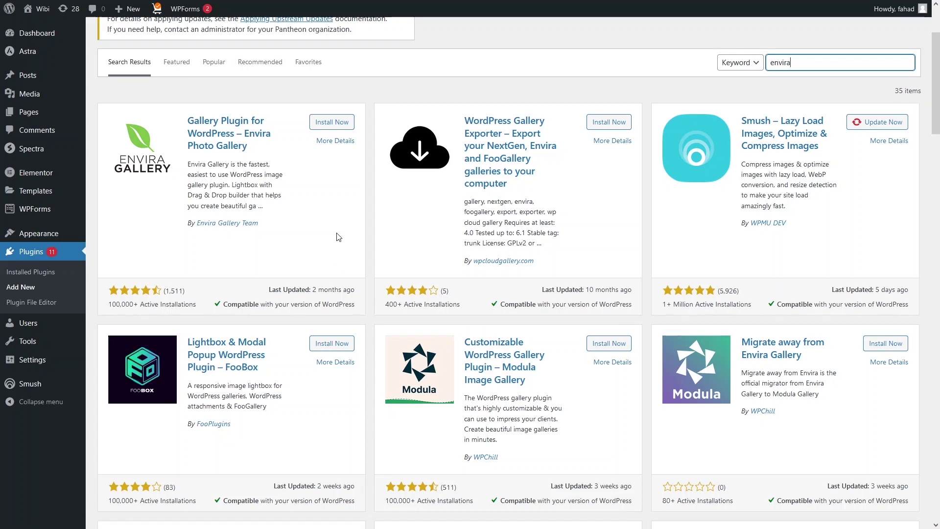
# Install and activate Envira Gallery Lite, then show its empty All Galleries list
pyautogui.click(331, 124)
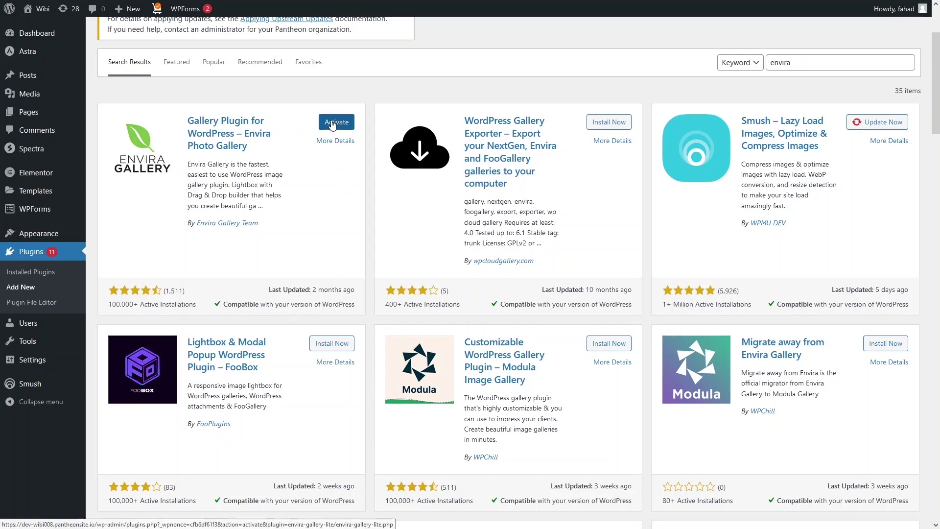
pyautogui.click(332, 123)
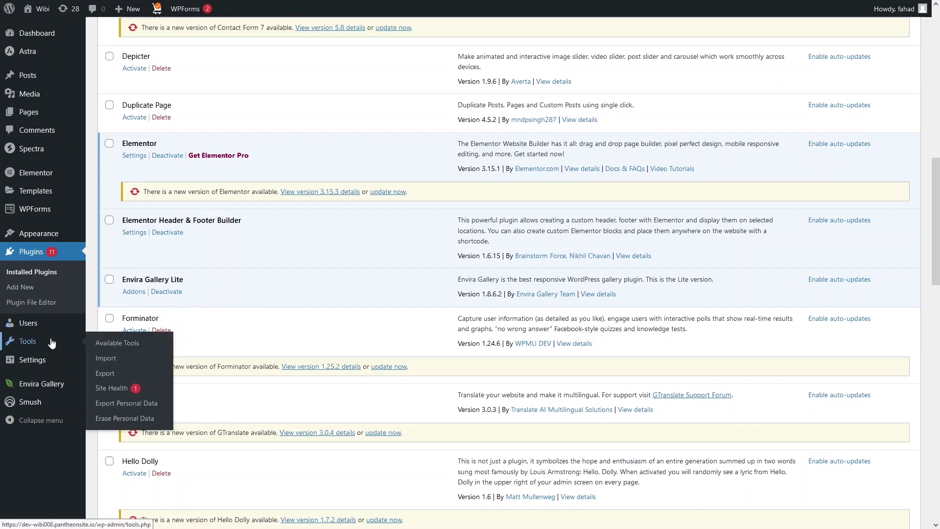
pyautogui.moveTo(53, 390)
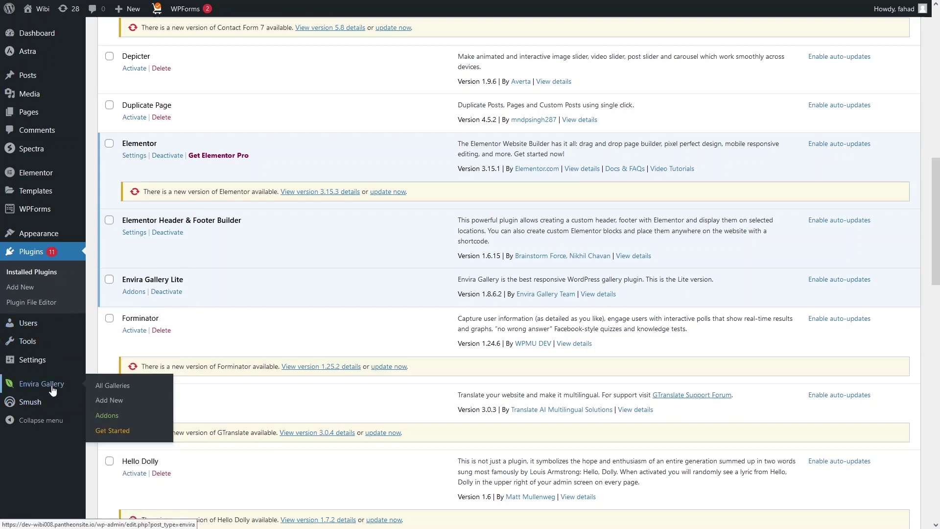
pyautogui.click(103, 387)
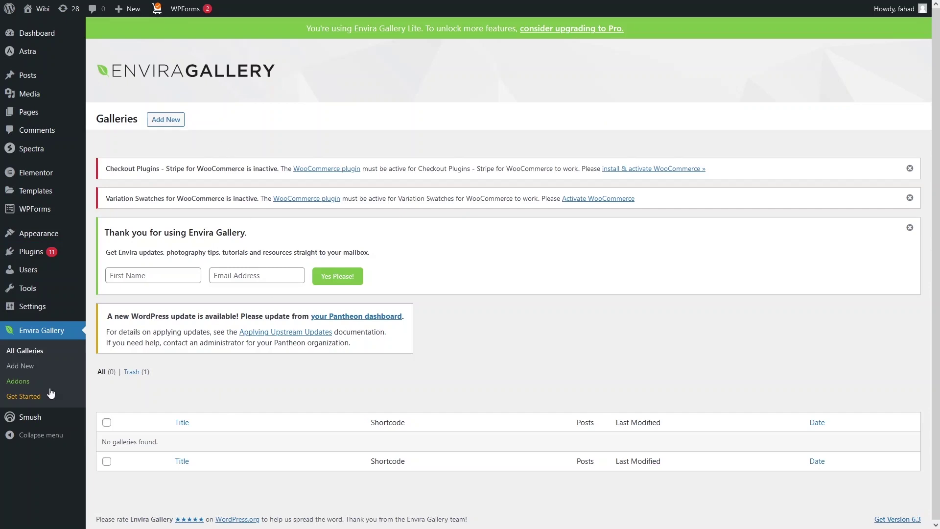
# Browse Envira Gallery's upgrade-only addons such as ZIP Importer, Social and Slideshow
pyautogui.click(22, 383)
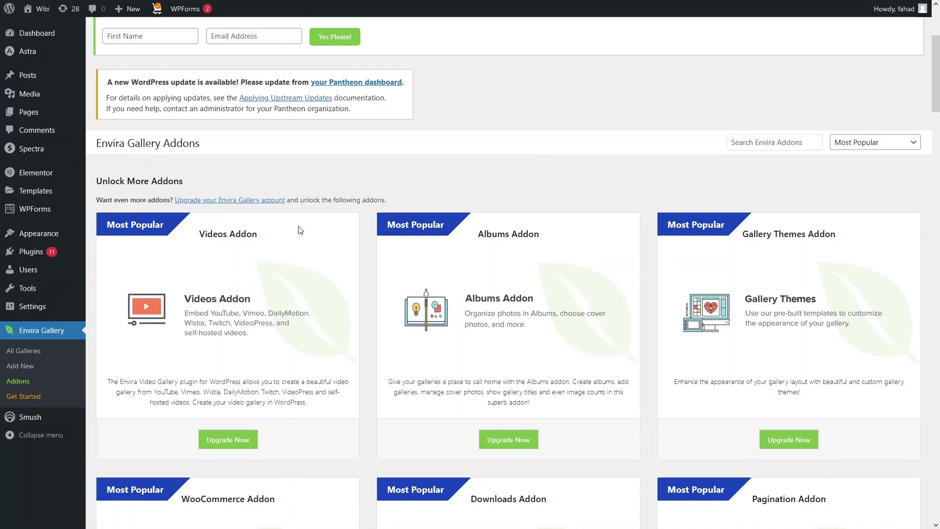
pyautogui.scroll(-5, 490, 240)
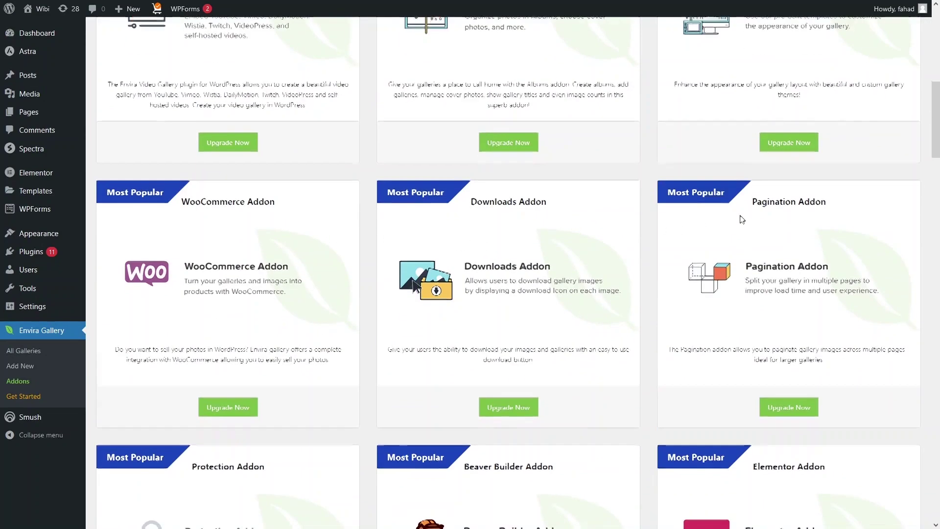
pyautogui.scroll(-1, 734, 235)
pyautogui.scroll(-5, 710, 262)
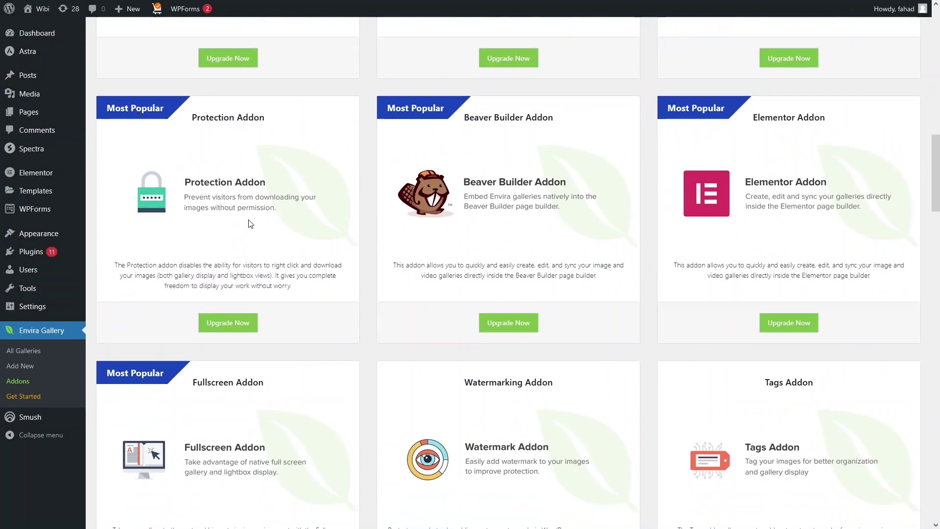
pyautogui.scroll(-1, 243, 372)
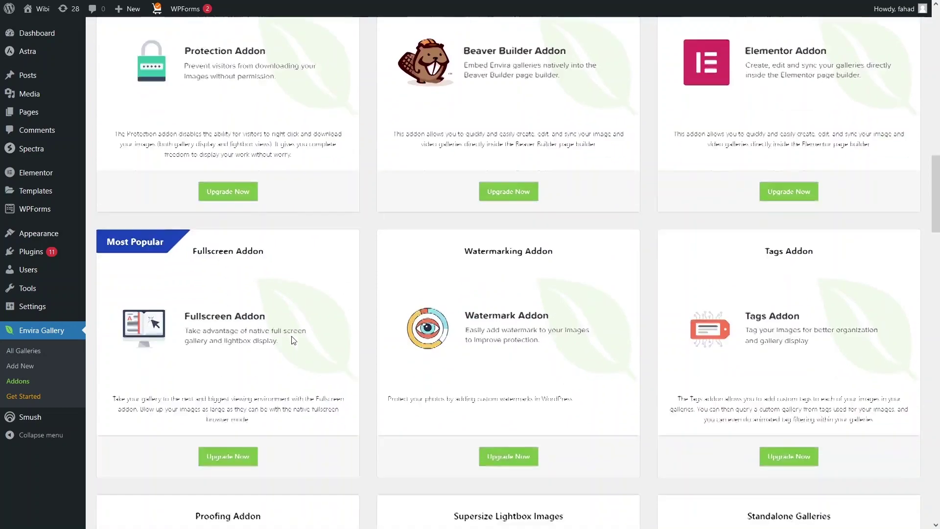
pyautogui.scroll(-6, 274, 318)
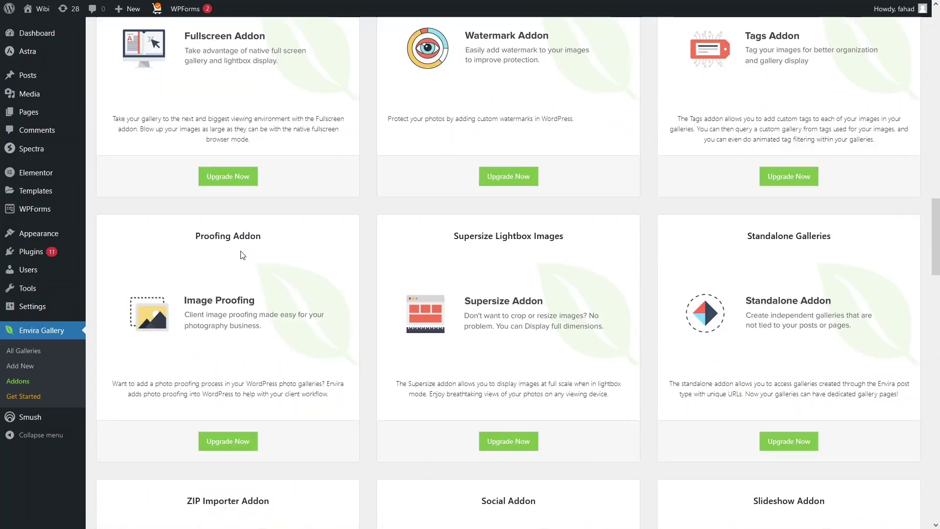
pyautogui.moveTo(935, 225); pyautogui.dragTo(935, 261)
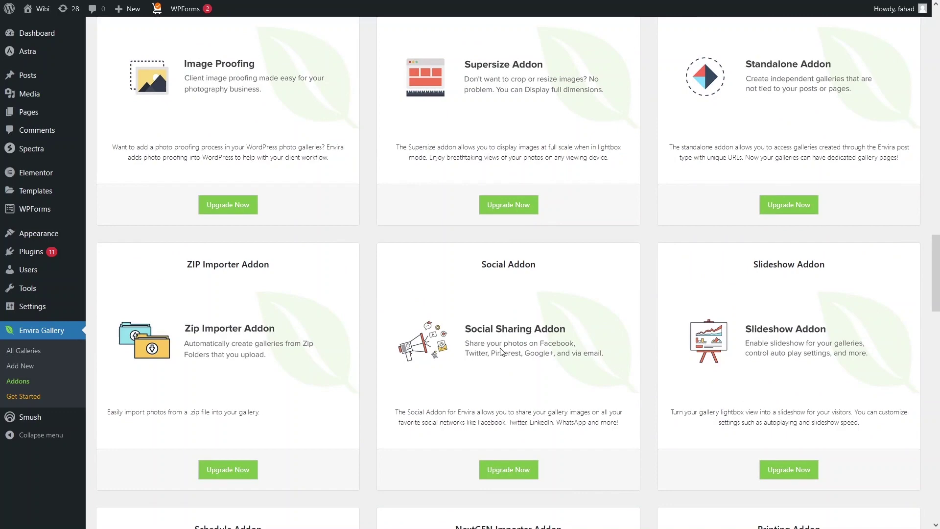
pyautogui.scroll(-2, 500, 351)
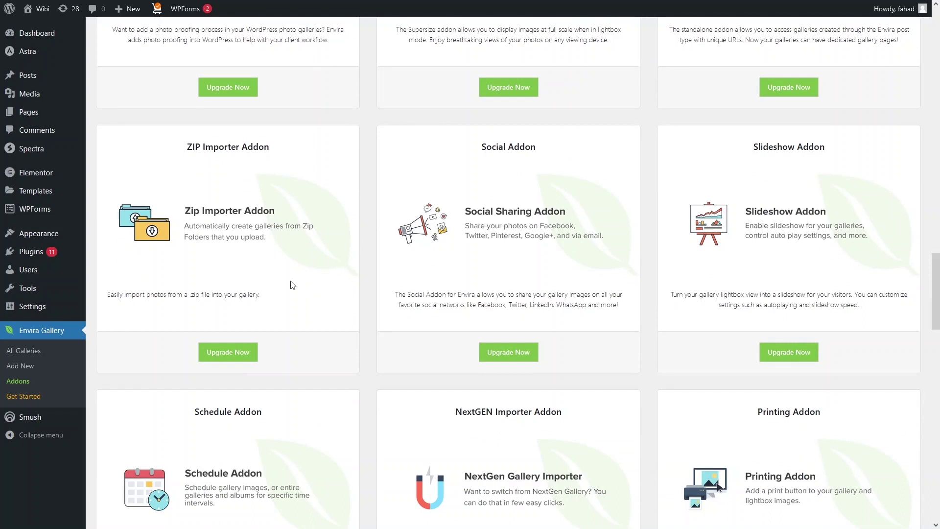
# Create a new Envira gallery titled 'Envira Galley'
pyautogui.click(27, 352)
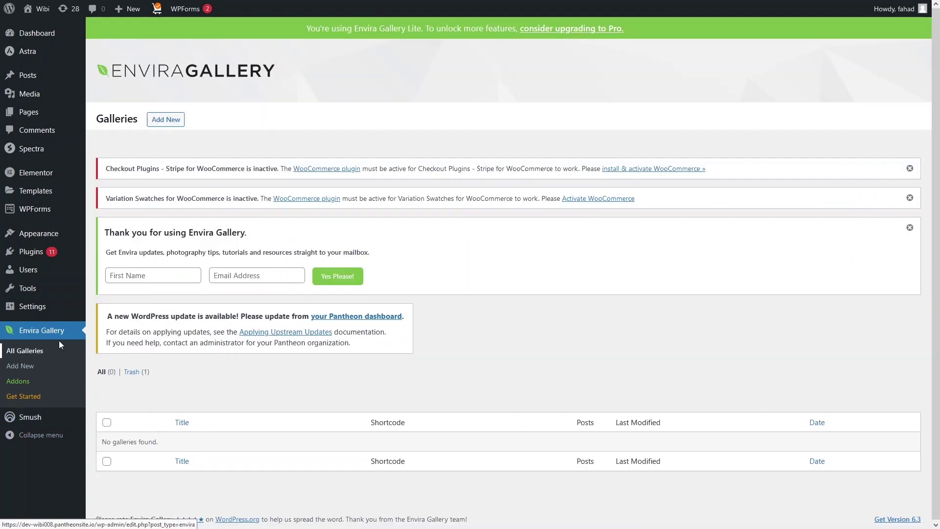
pyautogui.click(167, 120)
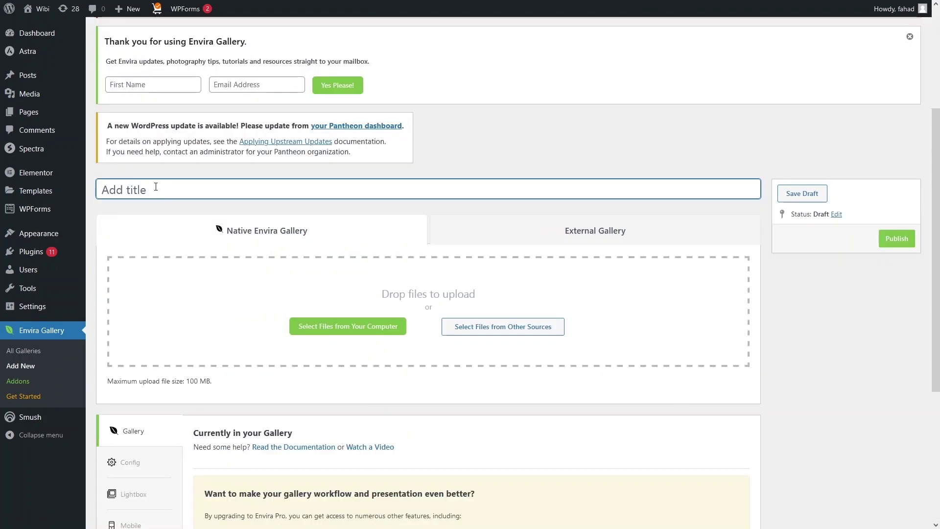
pyautogui.write('Envira Gallery')
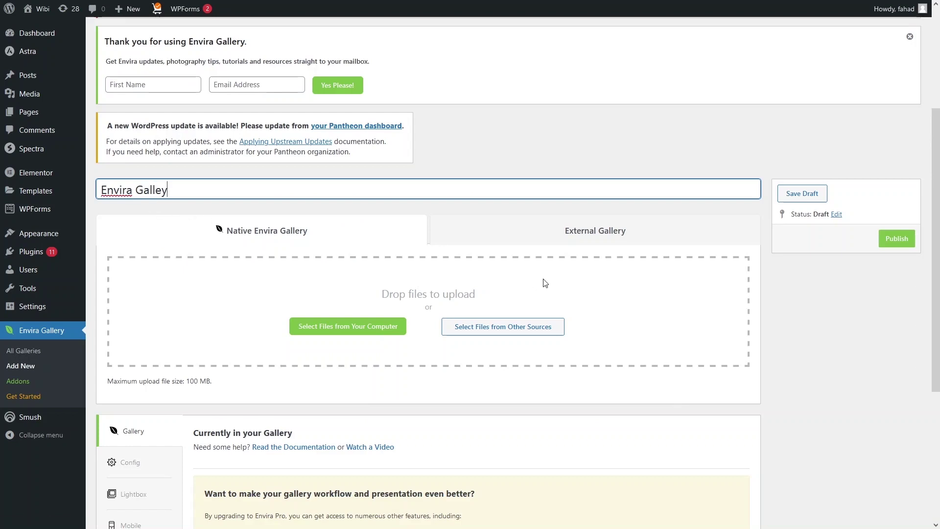
pyautogui.scroll(-2, 548, 273)
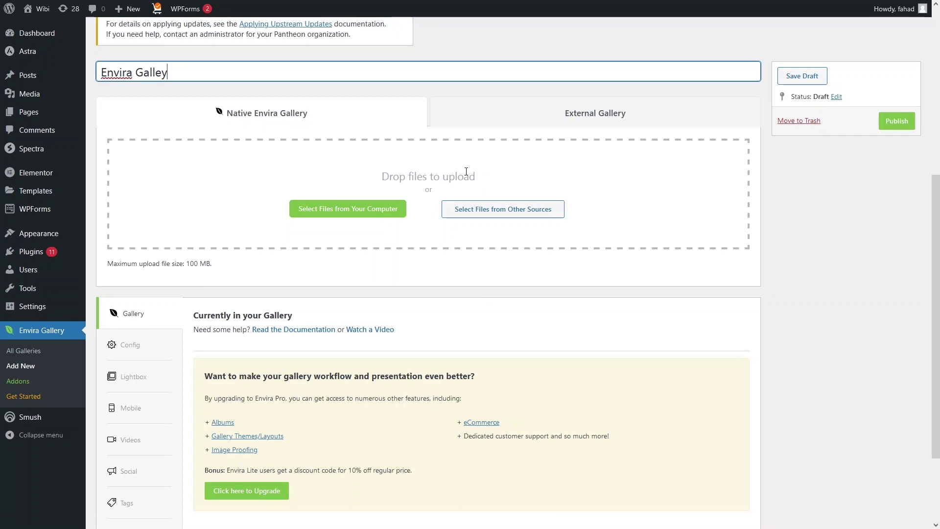
# Insert eight voice-over studio images from the Media Library into the gallery
pyautogui.click(485, 218)
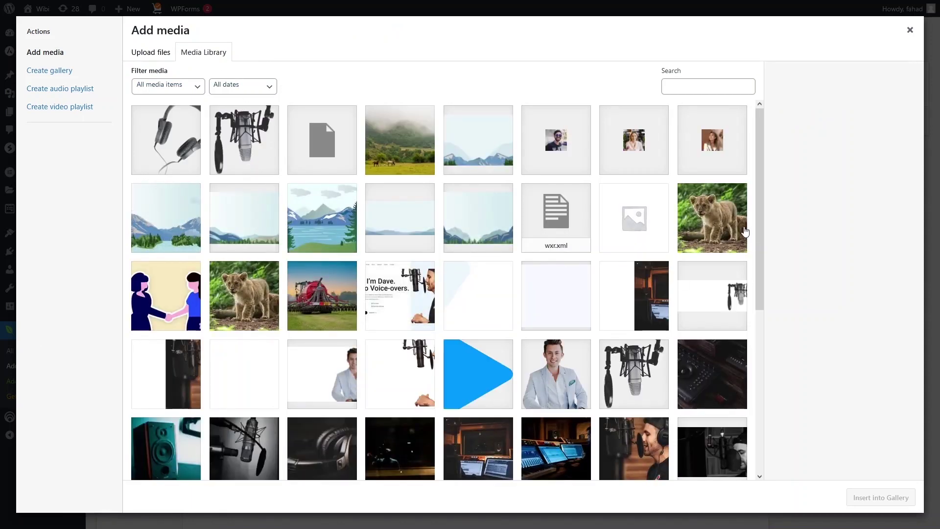
pyautogui.moveTo(764, 218); pyautogui.dragTo(755, 315)
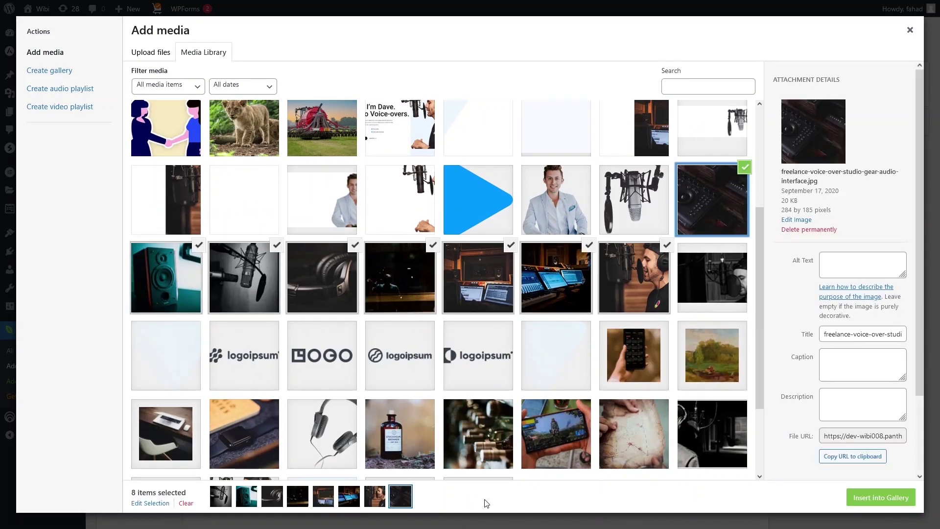
pyautogui.click(867, 505)
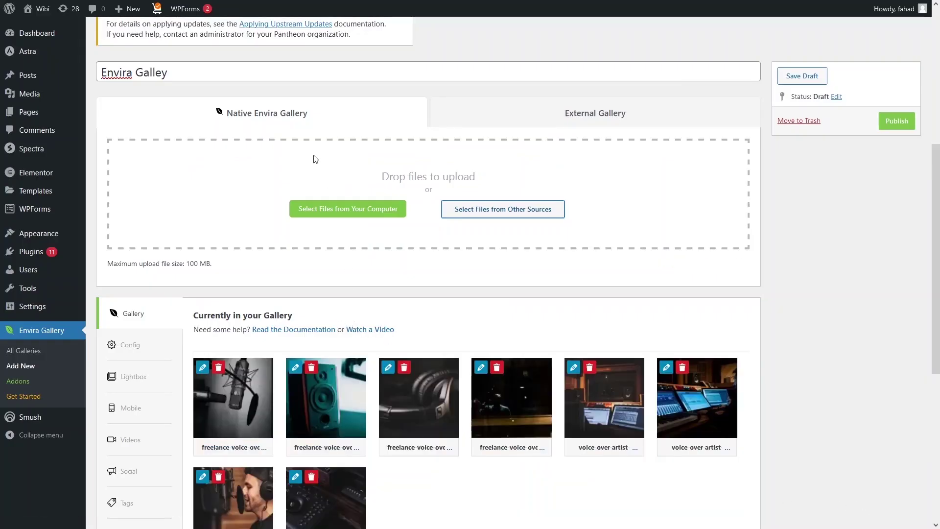
pyautogui.scroll(-2, 304, 261)
pyautogui.scroll(2, 318, 264)
pyautogui.scroll(-4, 341, 265)
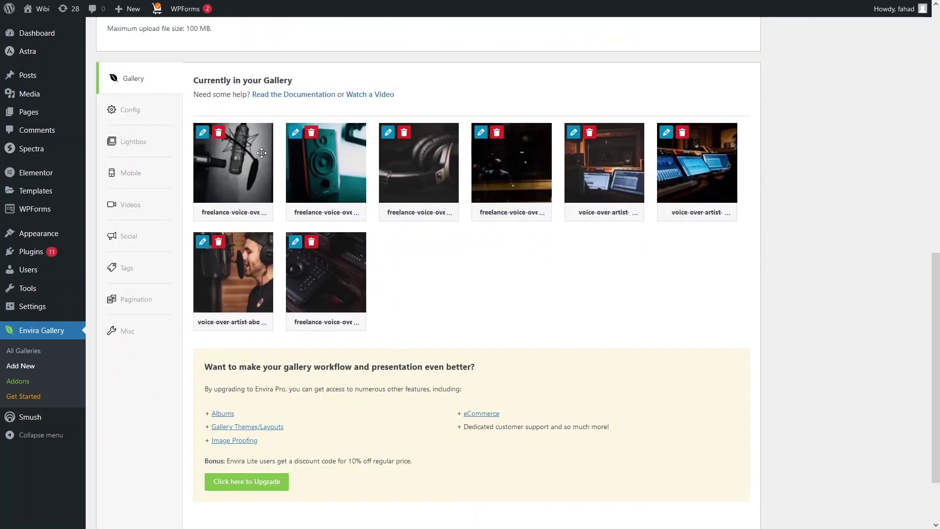
pyautogui.click(200, 136)
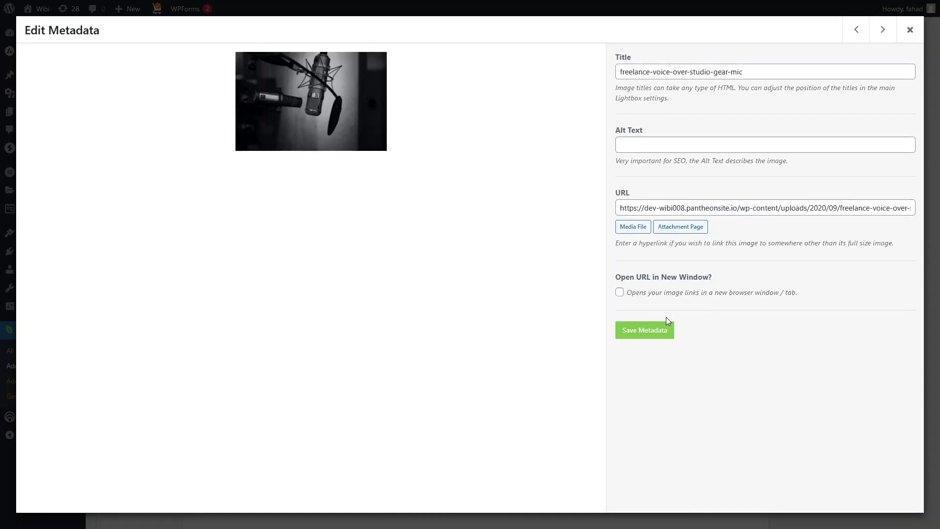
pyautogui.click(911, 35)
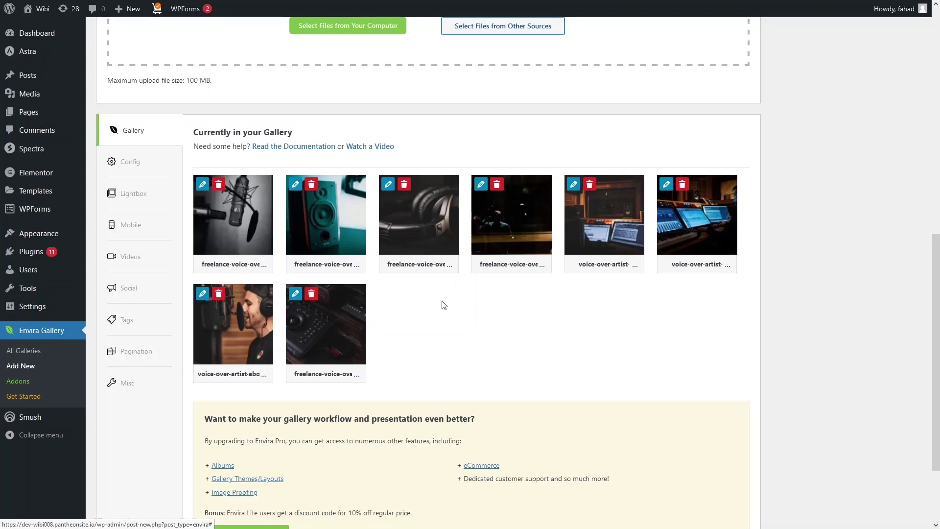
# Review the gallery's Config settings, leaving the column count on Automatic
pyautogui.click(139, 166)
pyautogui.scroll(-1, 272, 219)
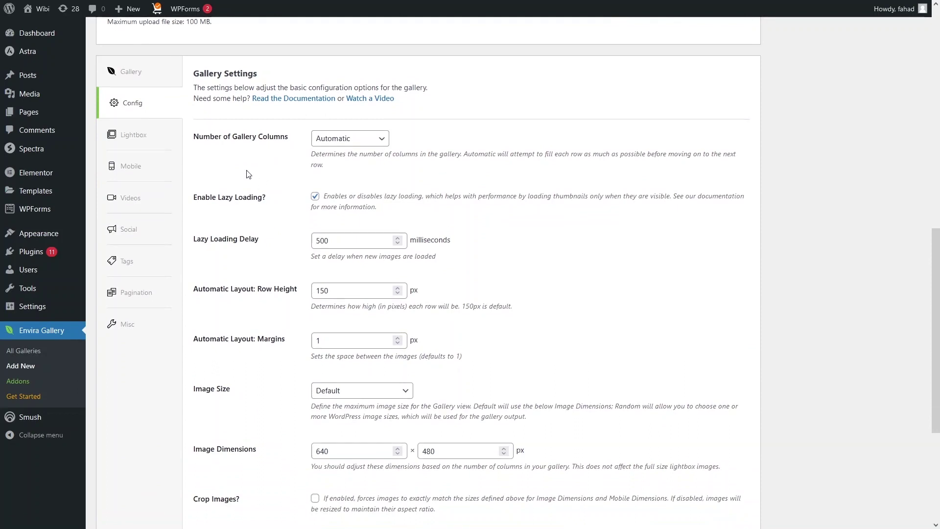
pyautogui.click(373, 146)
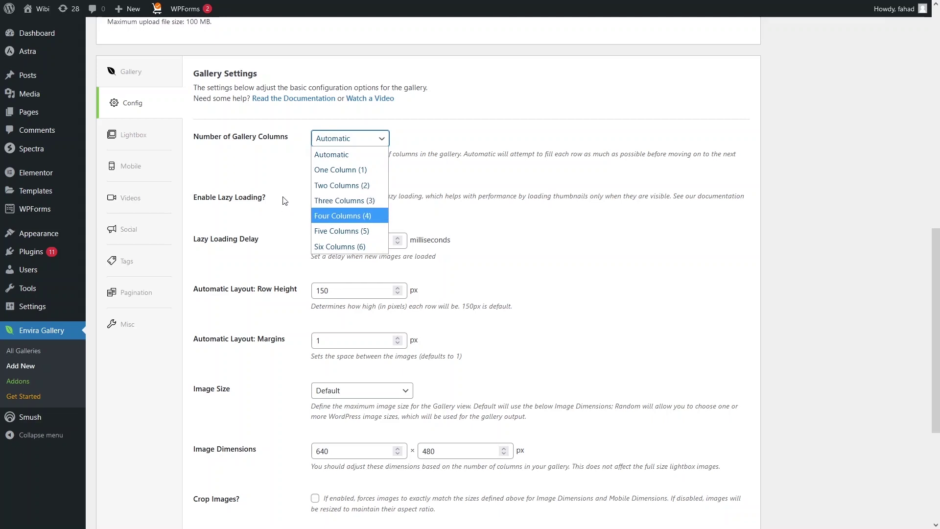
pyautogui.click(216, 179)
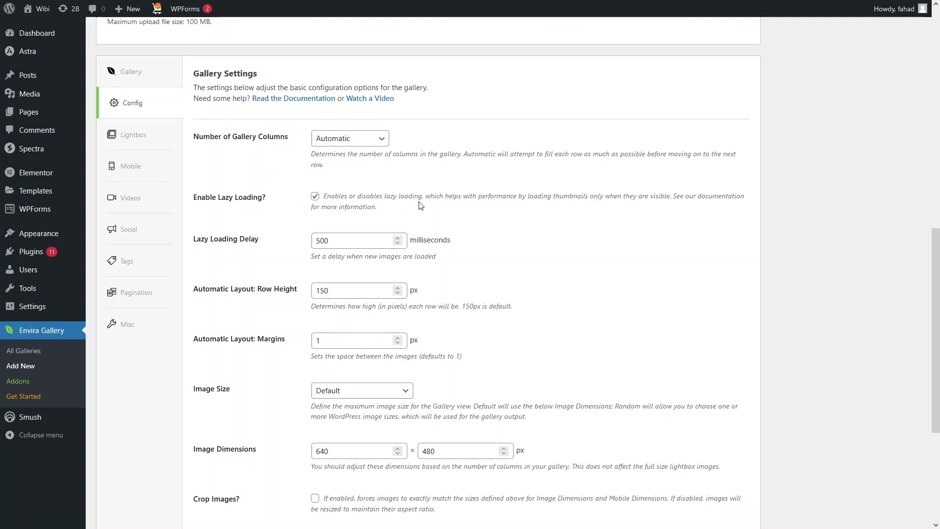
pyautogui.scroll(-2, 420, 205)
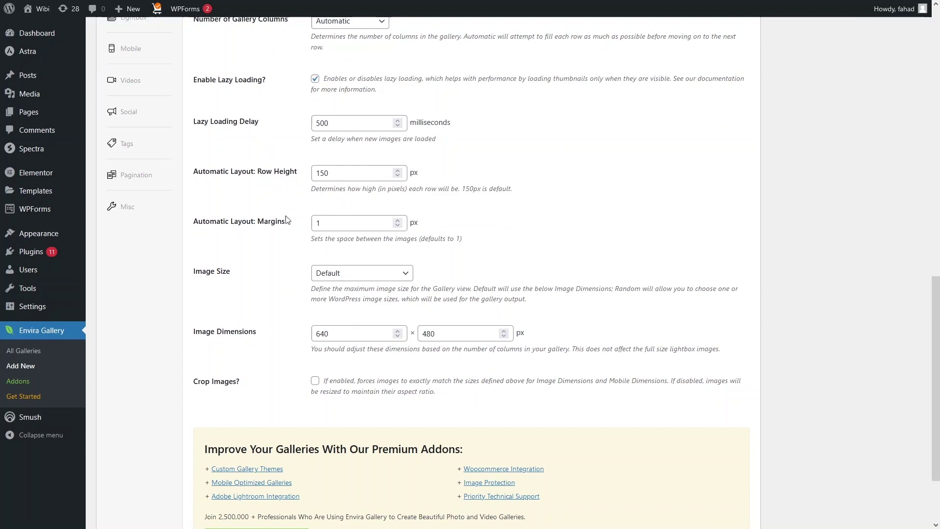
pyautogui.scroll(2, 286, 333)
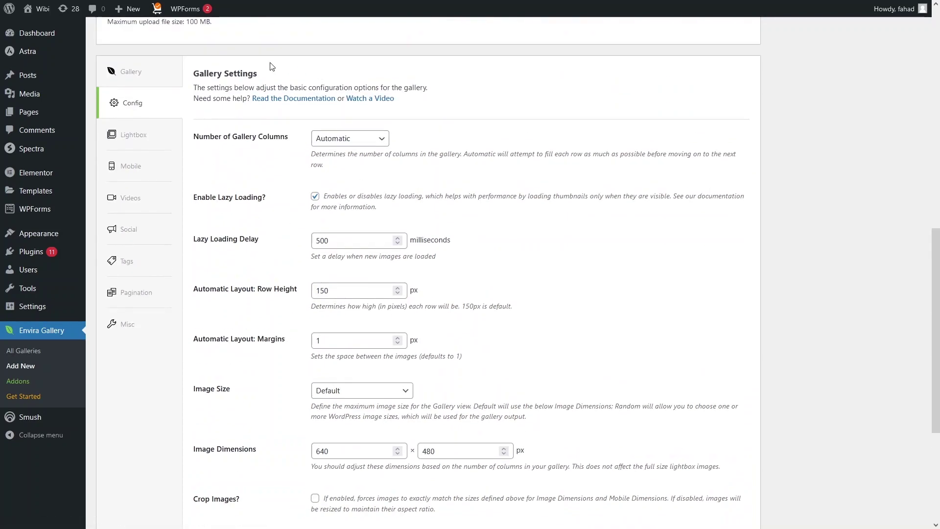
# Confirm the lightbox is enabled with Legacy theme, Default image size and Float captions
pyautogui.click(163, 136)
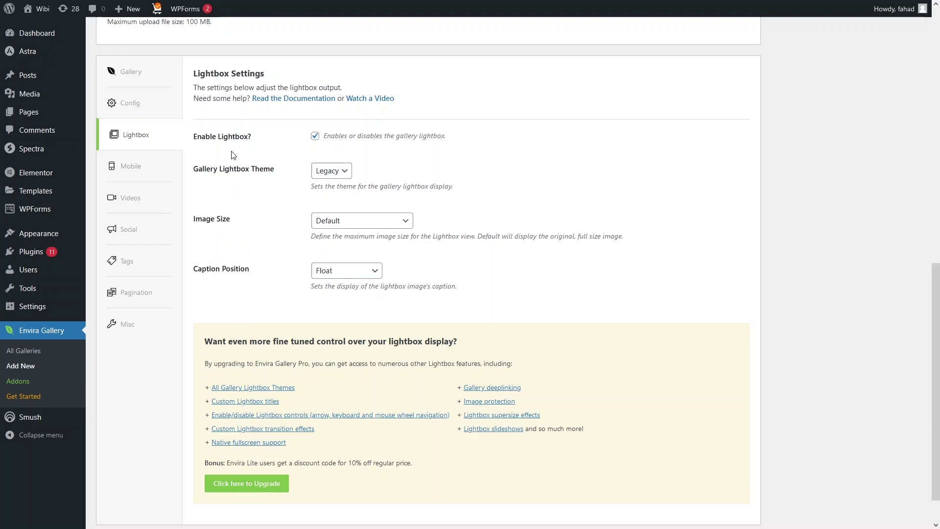
pyautogui.scroll(-1, 262, 216)
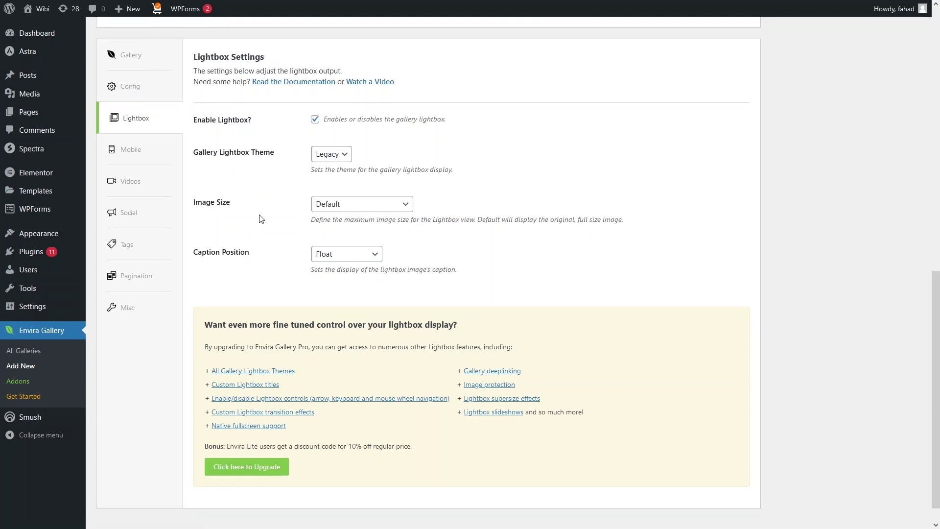
pyautogui.scroll(5, 534, 220)
pyautogui.scroll(2, 534, 221)
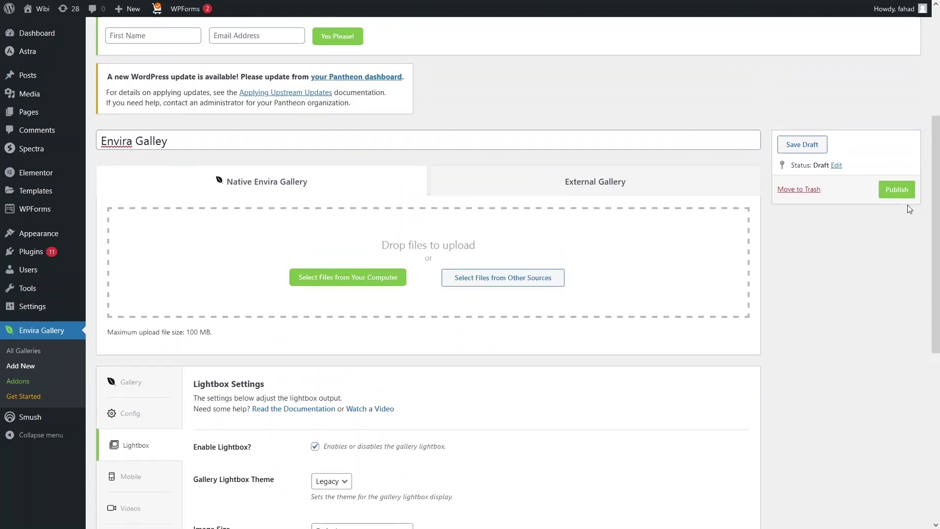
# Publish the Envira Galley gallery and reopen the Gallery post in the block editor
pyautogui.click(890, 195)
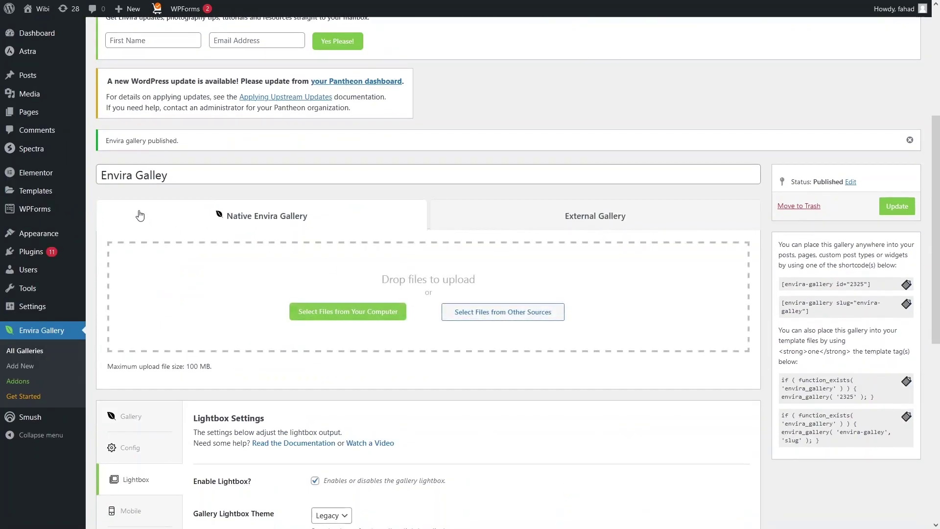
pyautogui.moveTo(32, 76)
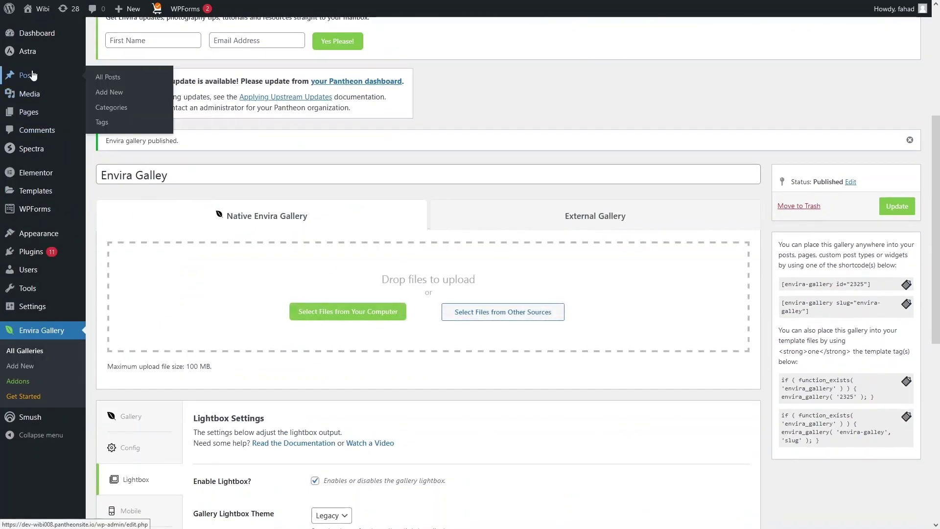
pyautogui.click(128, 83)
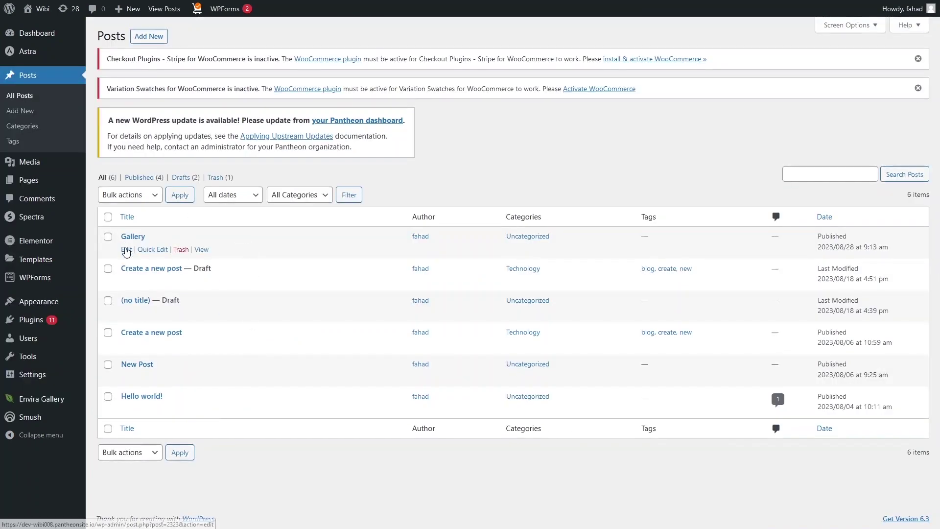
pyautogui.click(126, 251)
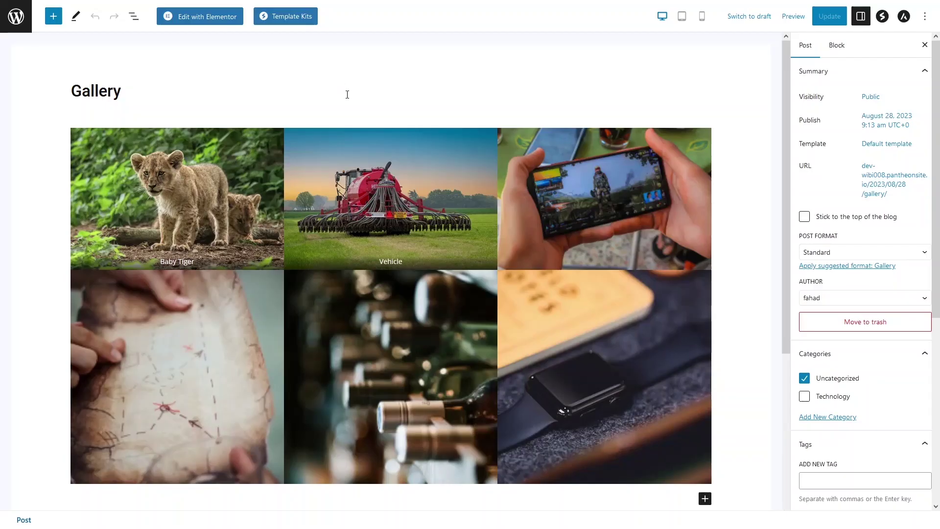
pyautogui.scroll(-3, 347, 94)
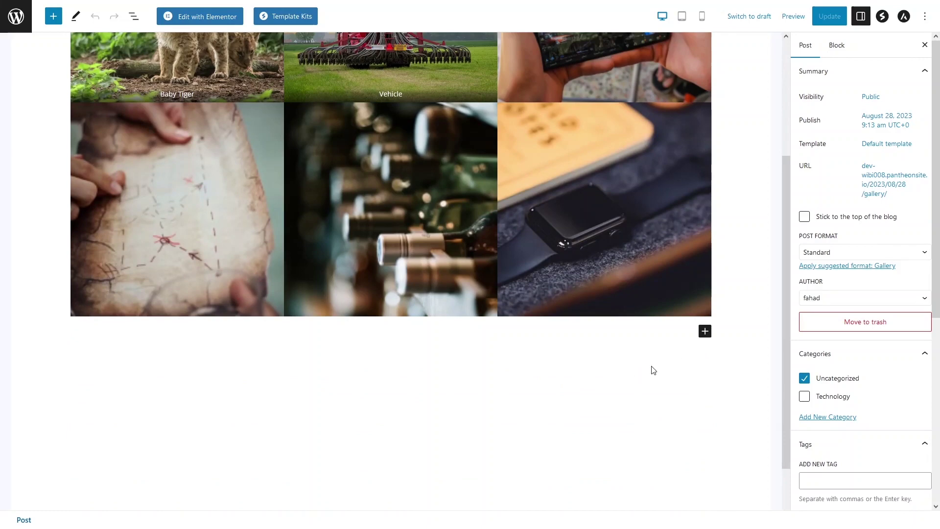
# Add a Separator block below the post's image grid
pyautogui.click(704, 331)
pyautogui.write('sep')
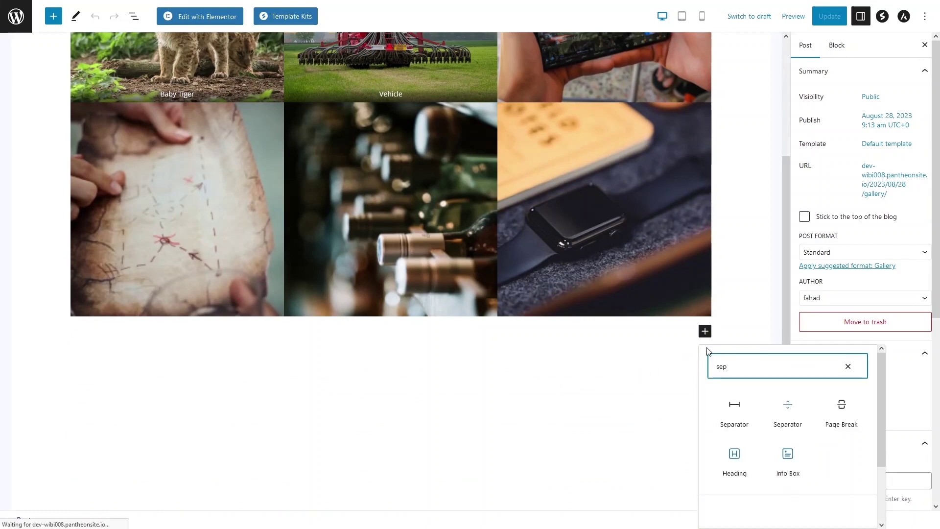
pyautogui.click(740, 413)
pyautogui.click(693, 384)
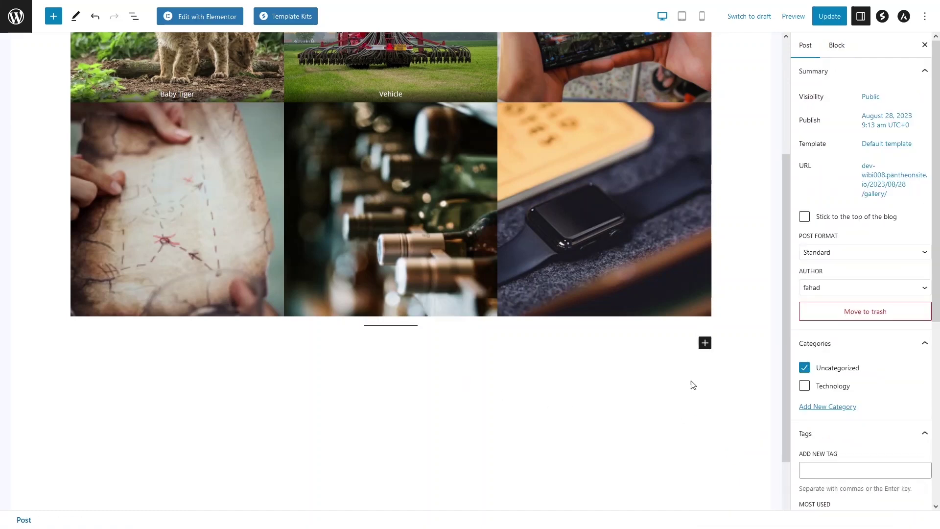
# Insert an Envira Gallery block below the separator and list the available galleries
pyautogui.click(705, 343)
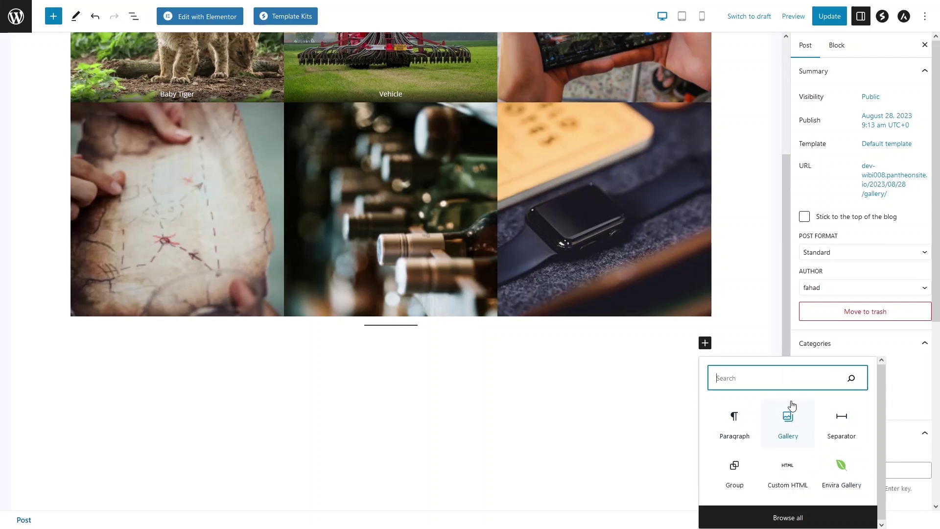
pyautogui.write('envira')
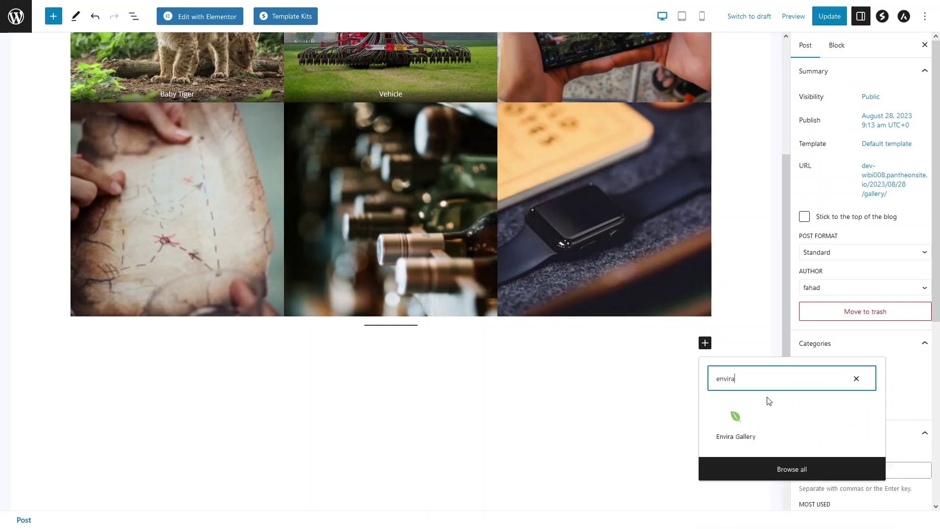
pyautogui.click(728, 416)
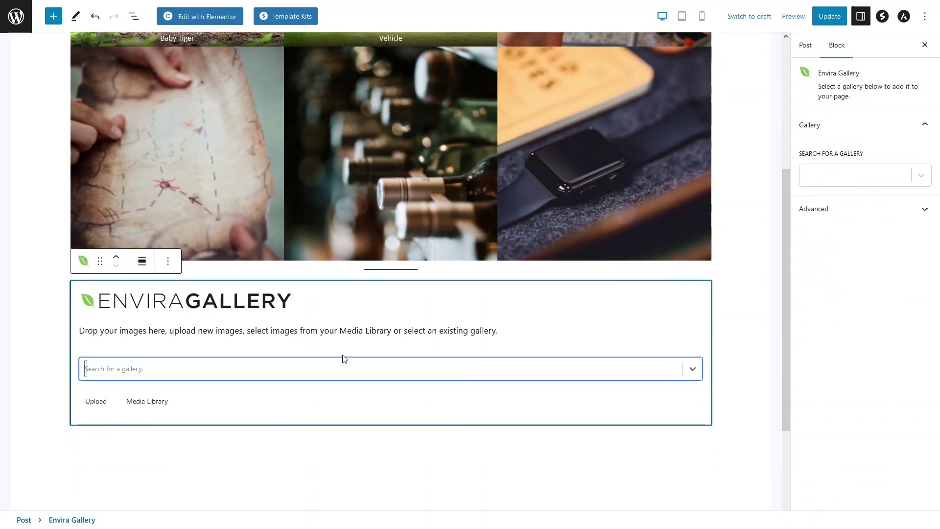
pyautogui.click(692, 369)
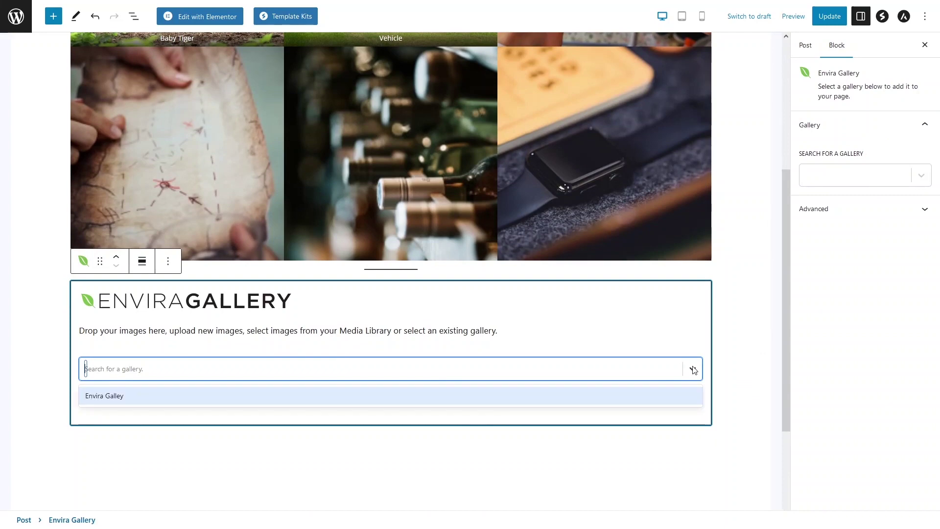
# Load the Envira Galley gallery into the block and lay it out in Four Columns
pyautogui.click(99, 396)
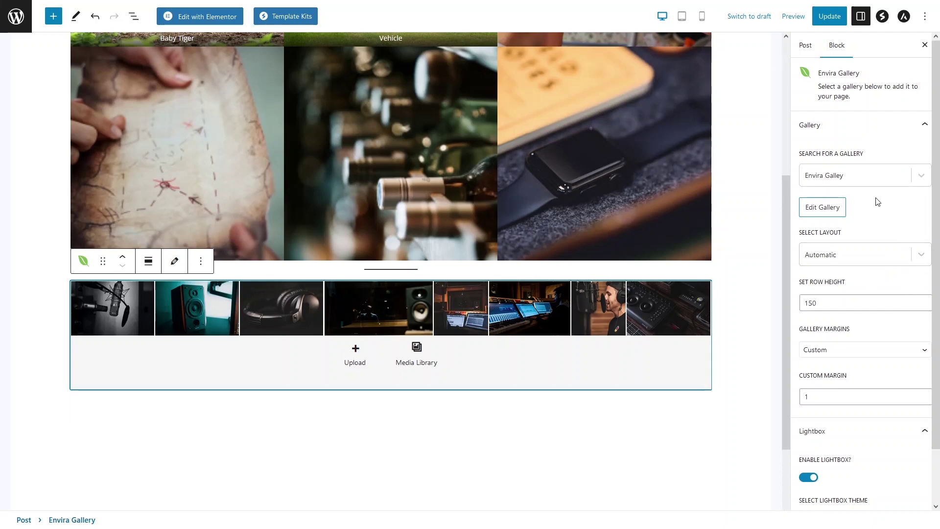
pyautogui.click(920, 254)
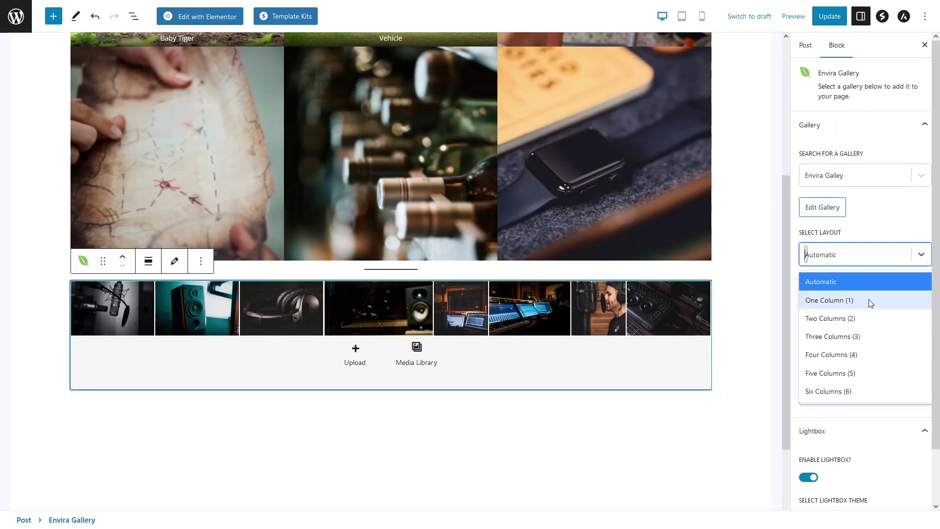
pyautogui.click(827, 336)
pyautogui.scroll(-6, 586, 324)
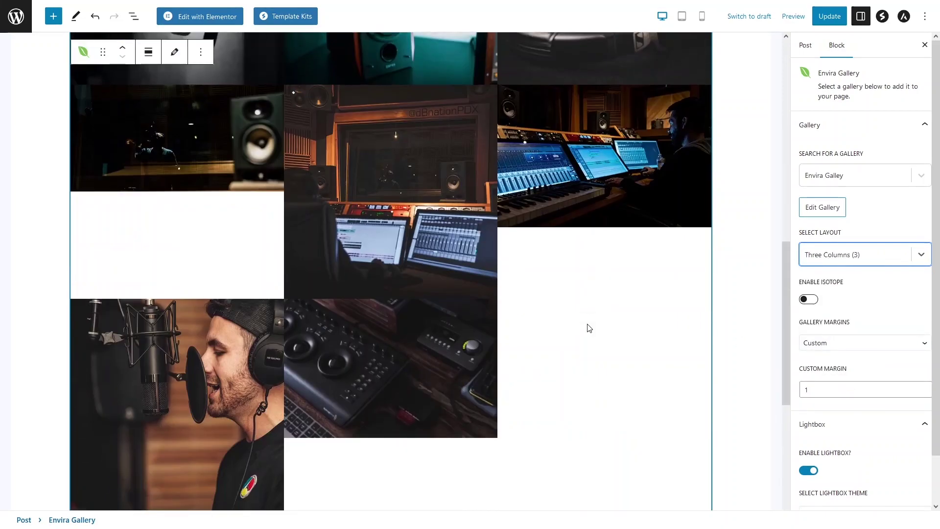
pyautogui.scroll(3, 587, 324)
pyautogui.scroll(2, 586, 324)
pyautogui.click(903, 257)
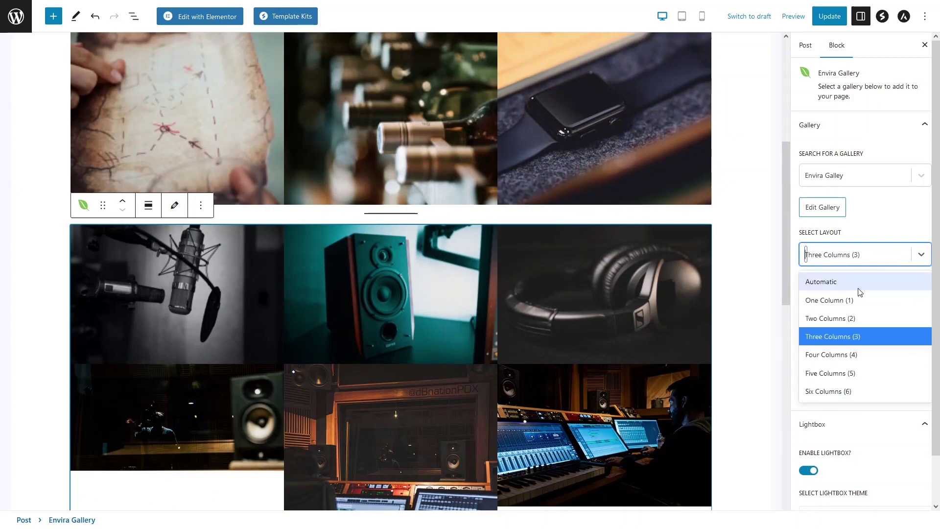
pyautogui.click(835, 355)
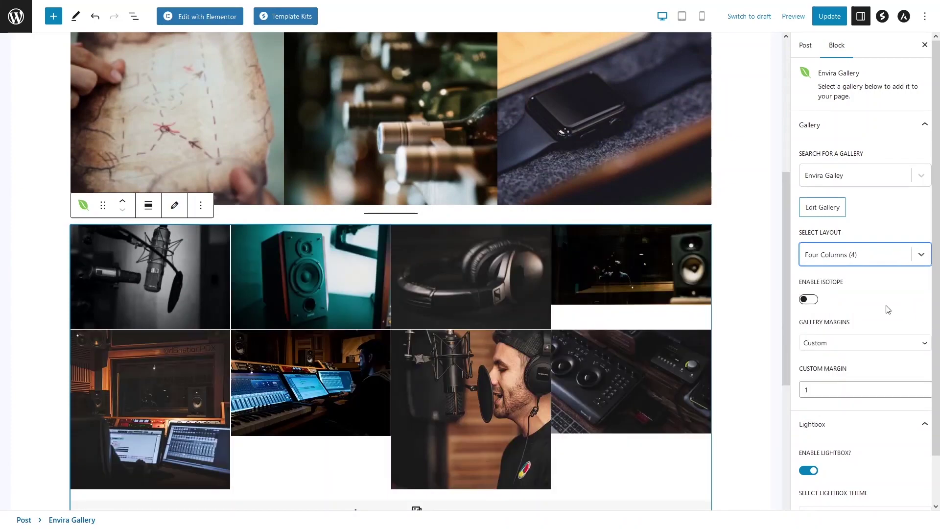
pyautogui.hotkey('ctrl', 'z')
pyautogui.click(865, 267)
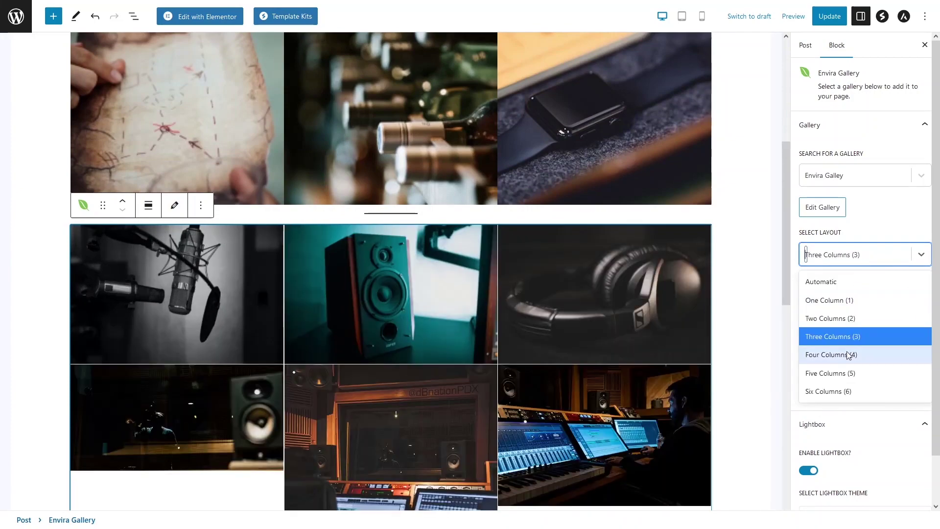
pyautogui.click(832, 353)
pyautogui.scroll(-1, 641, 304)
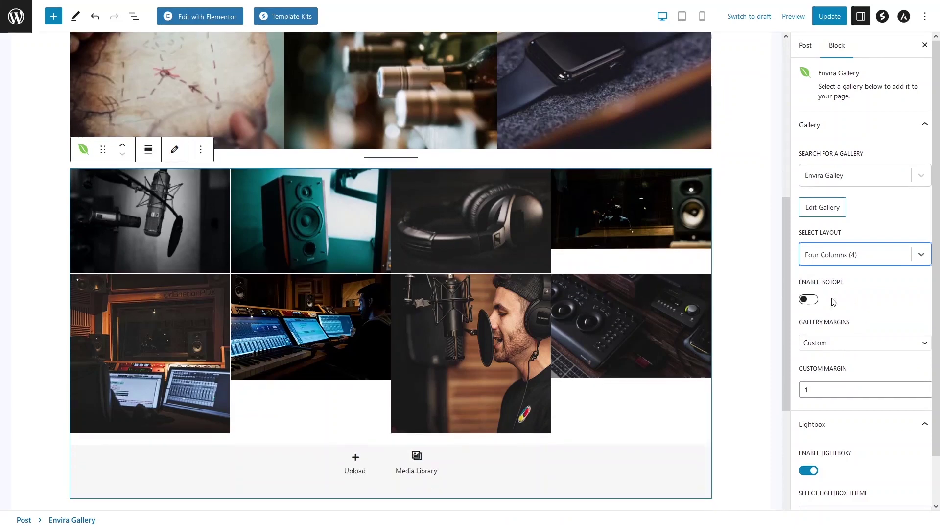
# Enable Isotope, set margins to Medium, and keep the Legacy lightbox theme
pyautogui.click(805, 300)
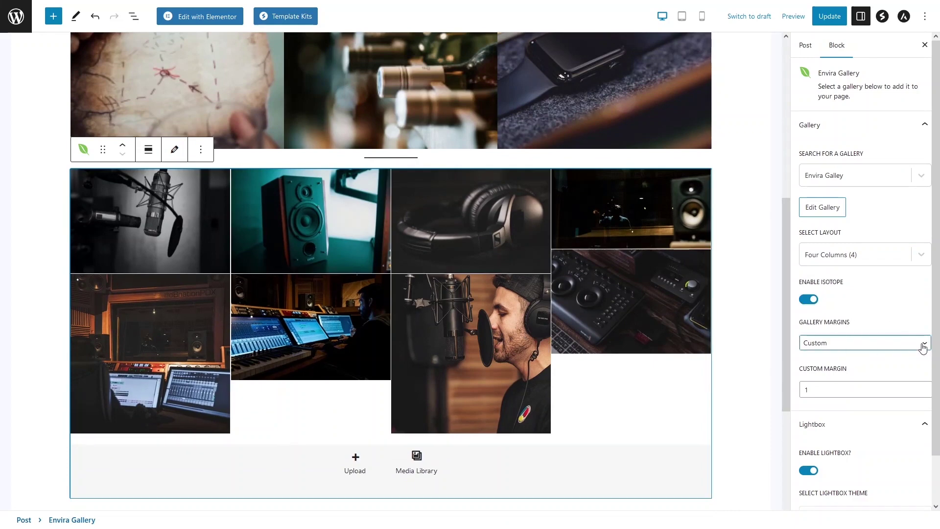
pyautogui.click(884, 348)
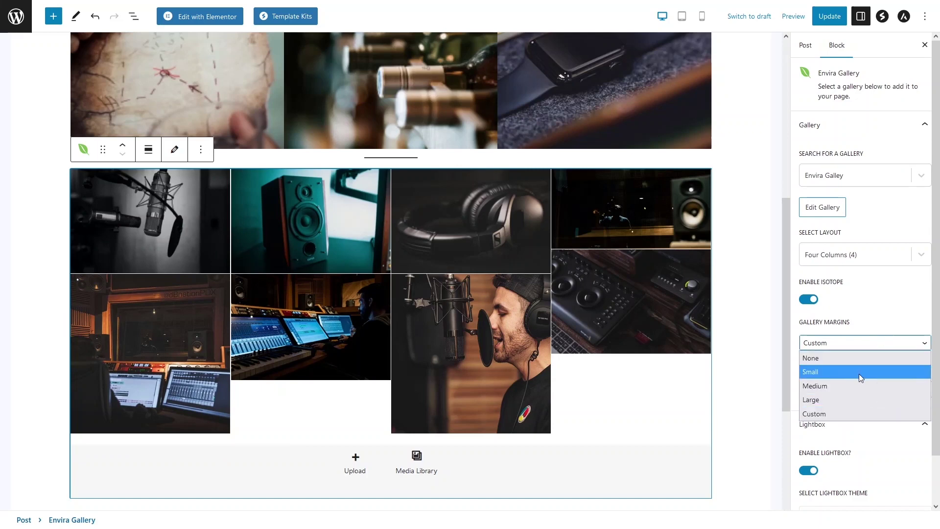
pyautogui.click(819, 387)
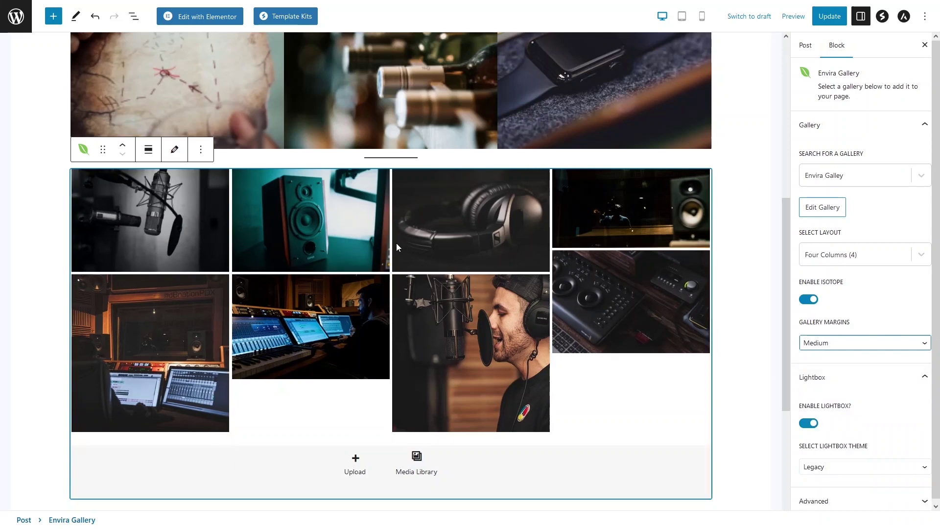
pyautogui.scroll(-1, 862, 388)
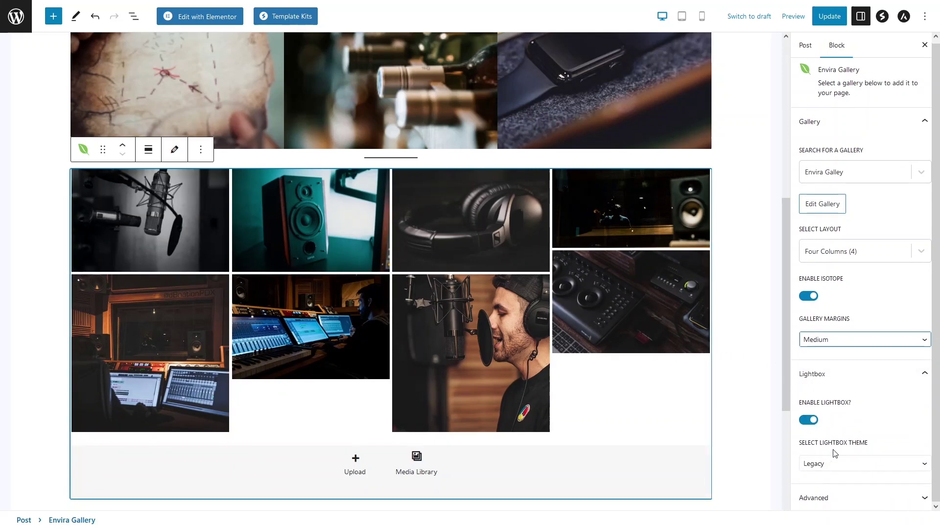
pyautogui.click(861, 464)
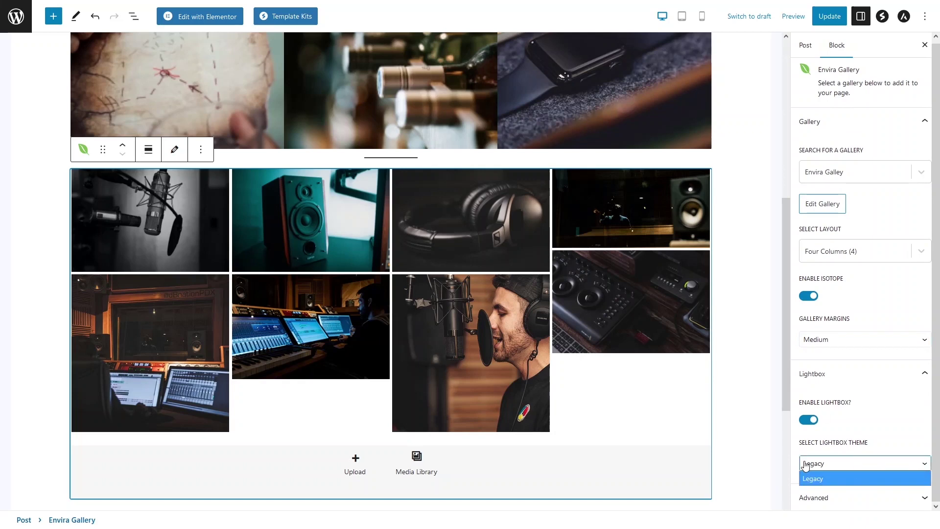
pyautogui.click(917, 458)
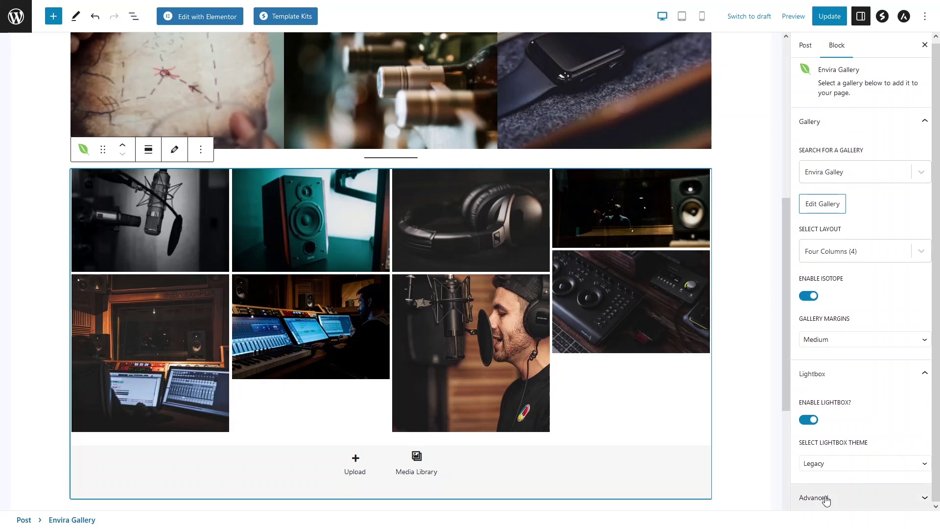
pyautogui.click(826, 499)
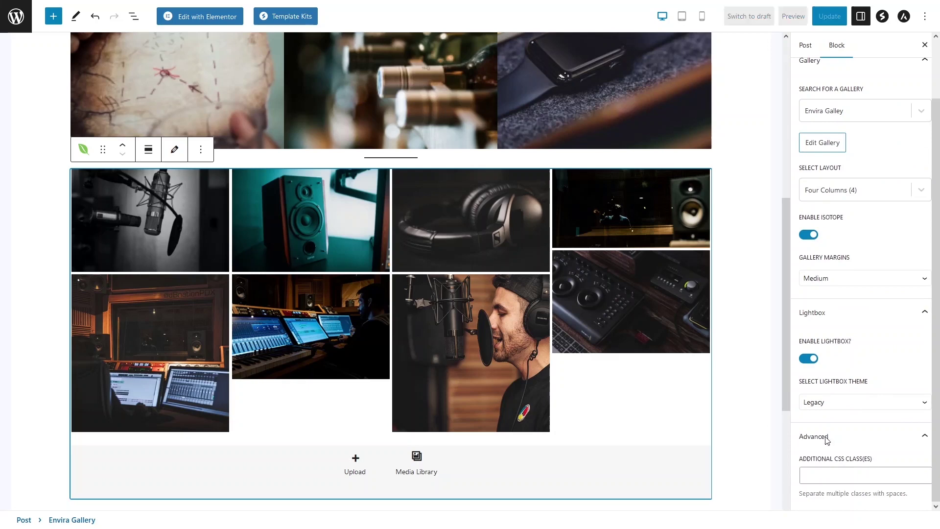
pyautogui.scroll(2, 852, 318)
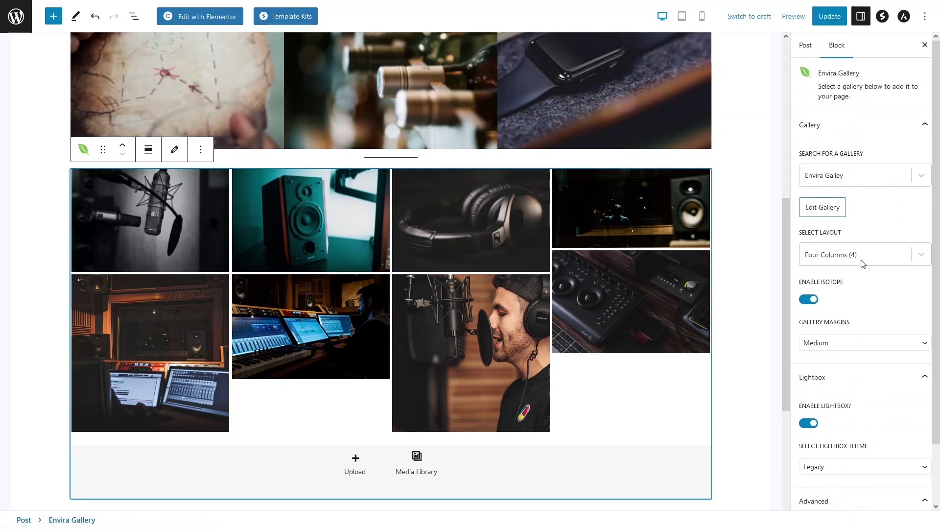
pyautogui.click(827, 208)
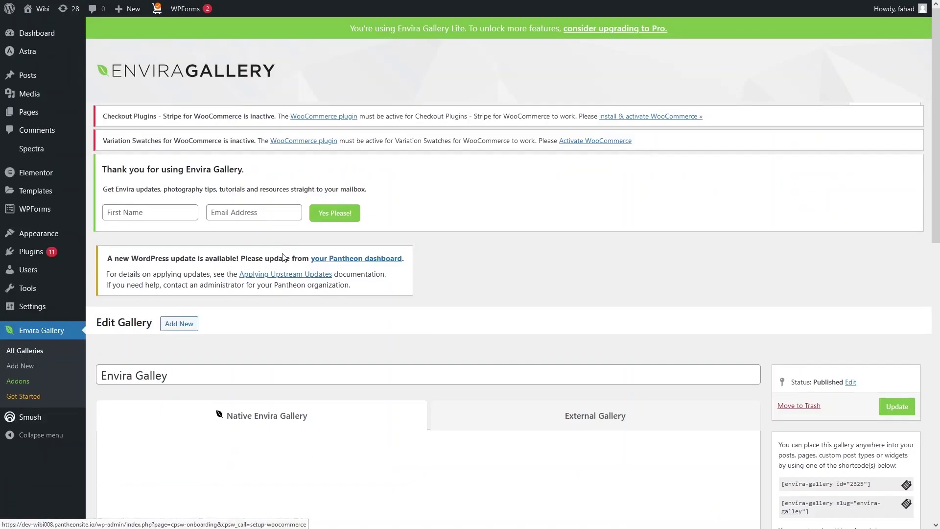
pyautogui.scroll(-10, 288, 269)
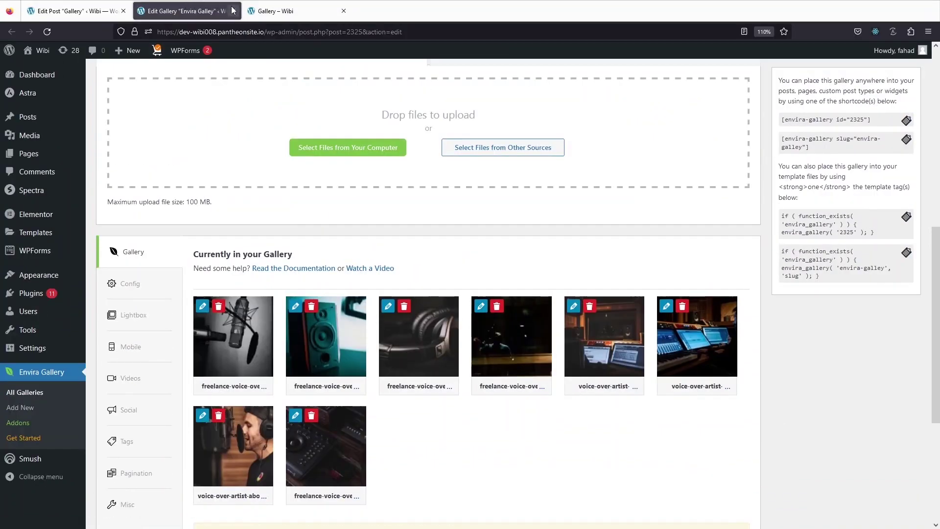
pyautogui.click(231, 10)
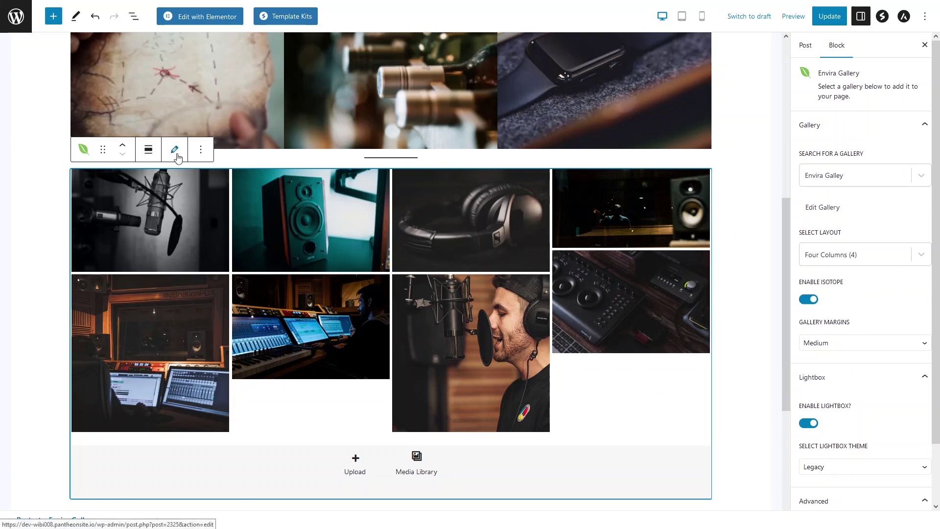
pyautogui.click(147, 155)
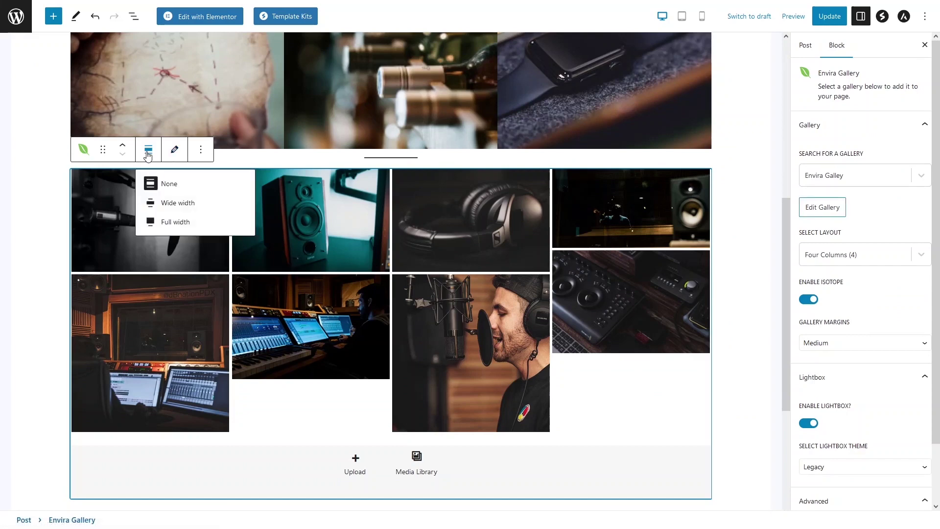
pyautogui.click(177, 209)
pyautogui.click(128, 156)
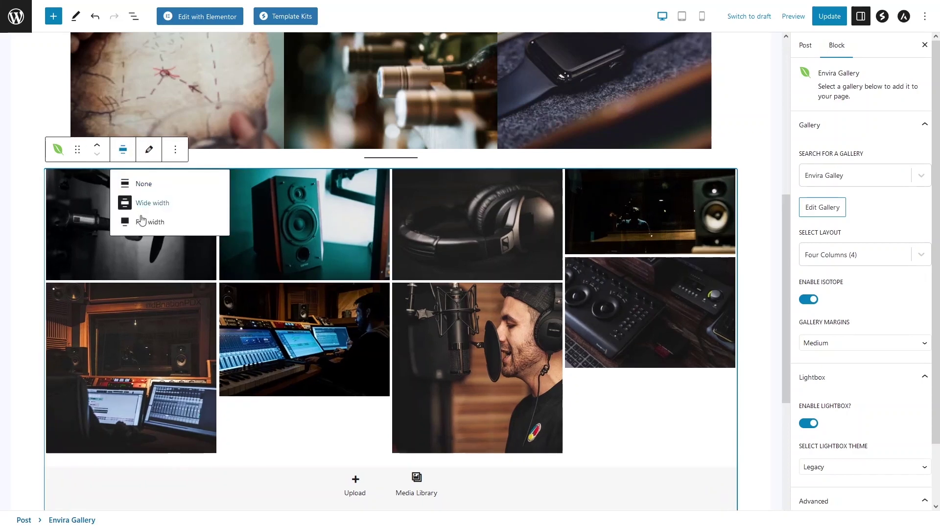
pyautogui.click(142, 219)
pyautogui.click(88, 148)
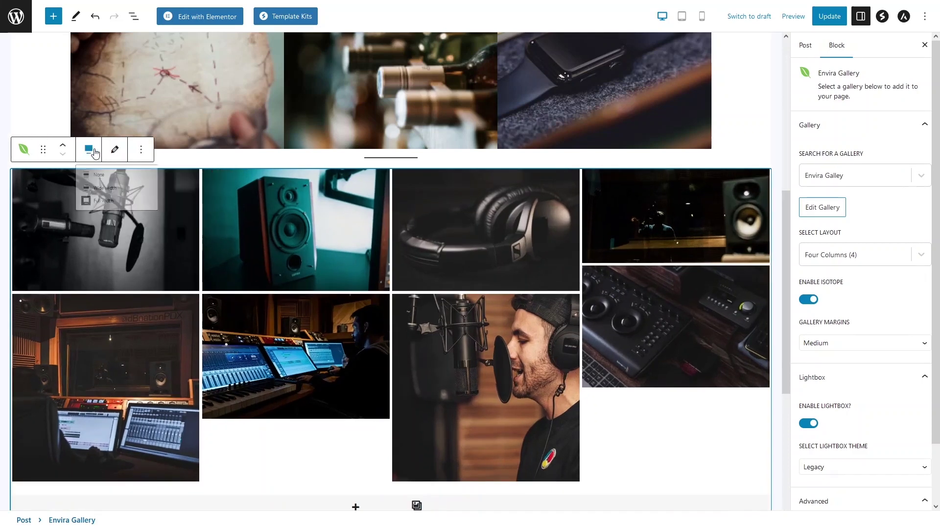
pyautogui.click(109, 183)
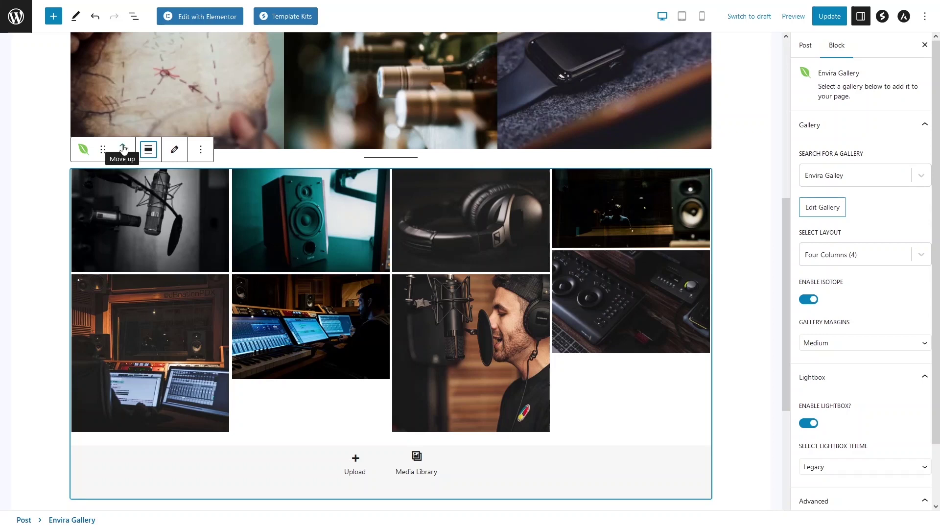
# Select the core Gallery block and browse its Options and Add menus
pyautogui.click(357, 123)
pyautogui.scroll(6, 357, 123)
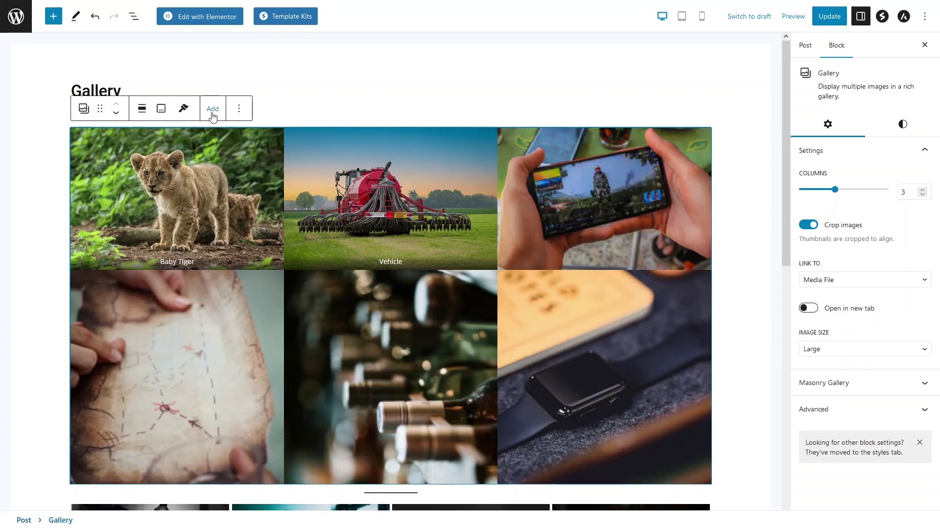
pyautogui.click(241, 112)
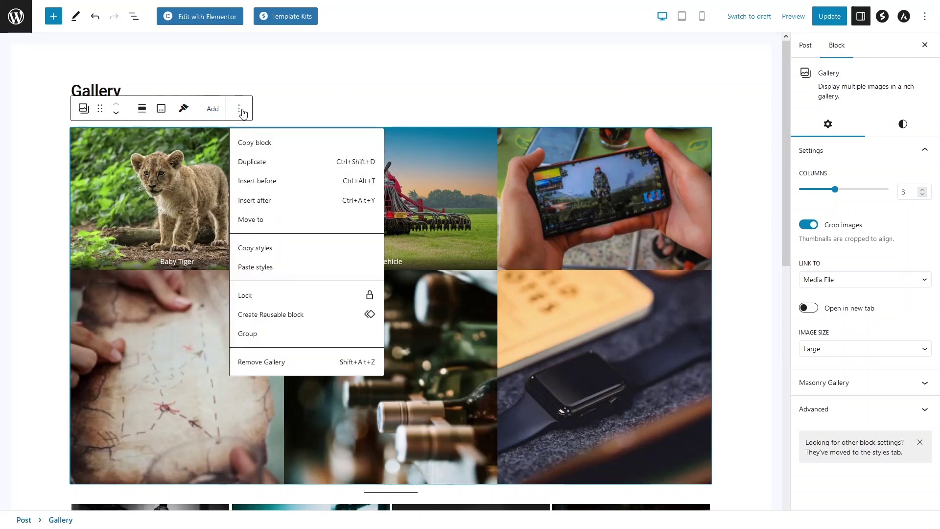
pyautogui.click(211, 109)
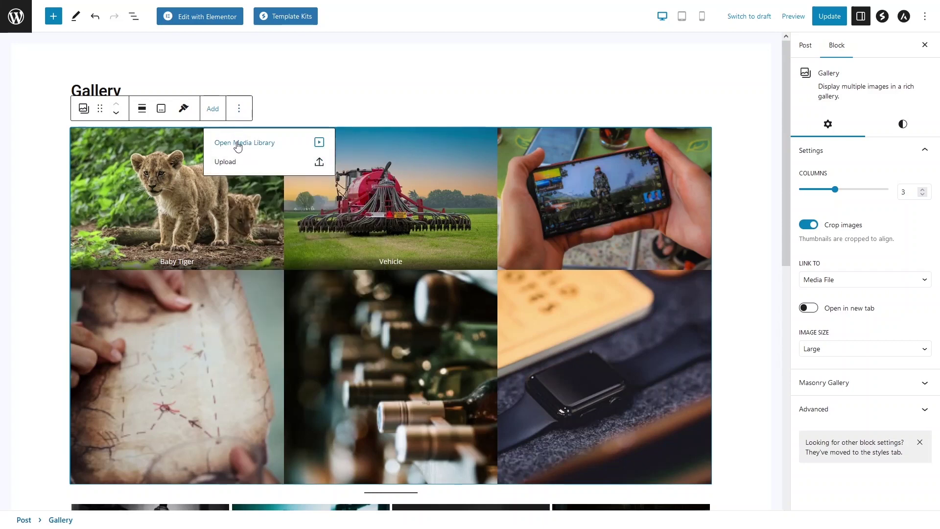
# Deselect the Gallery block and update the post to save the changes
pyautogui.click(300, 90)
pyautogui.scroll(-8, 281, 201)
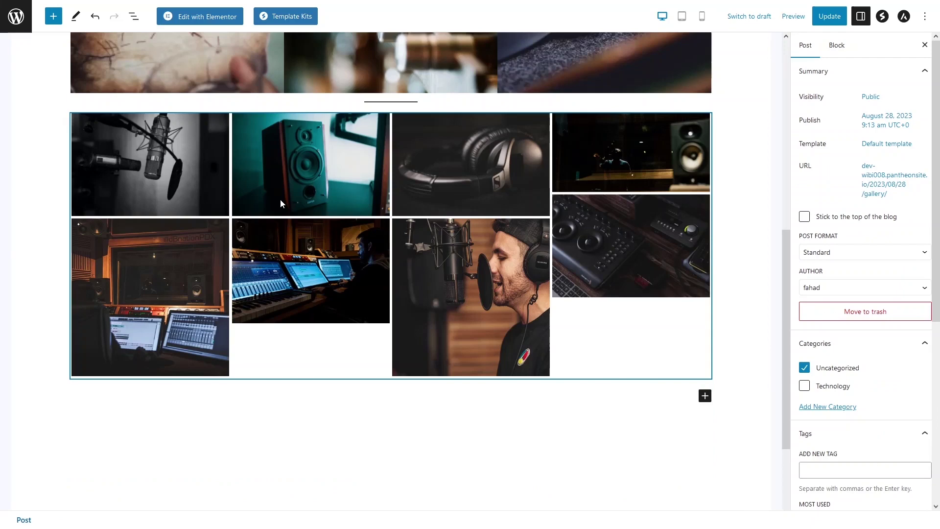
pyautogui.click(827, 23)
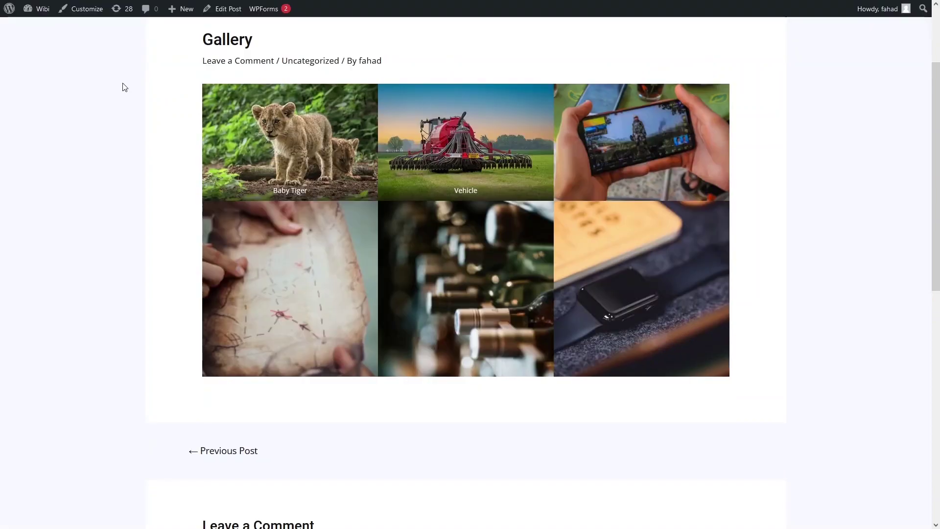
# Reload the live post and open the speaker image from the Envira gallery in the lightbox
pyautogui.moveTo(78, 2)
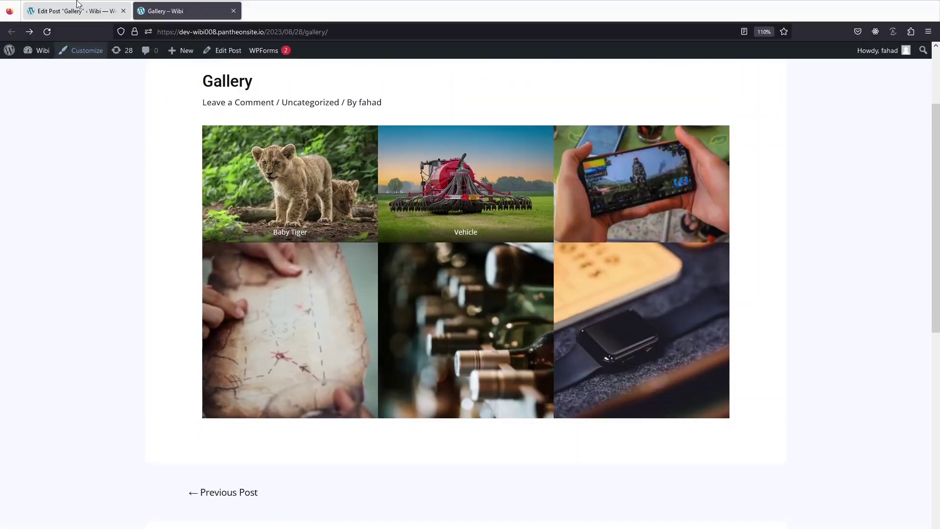
pyautogui.click(47, 34)
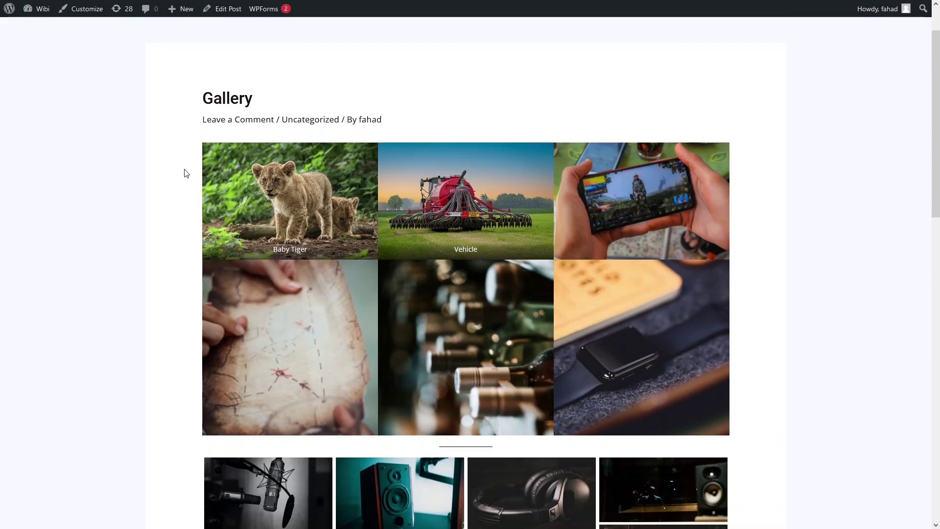
pyautogui.scroll(-5, 188, 244)
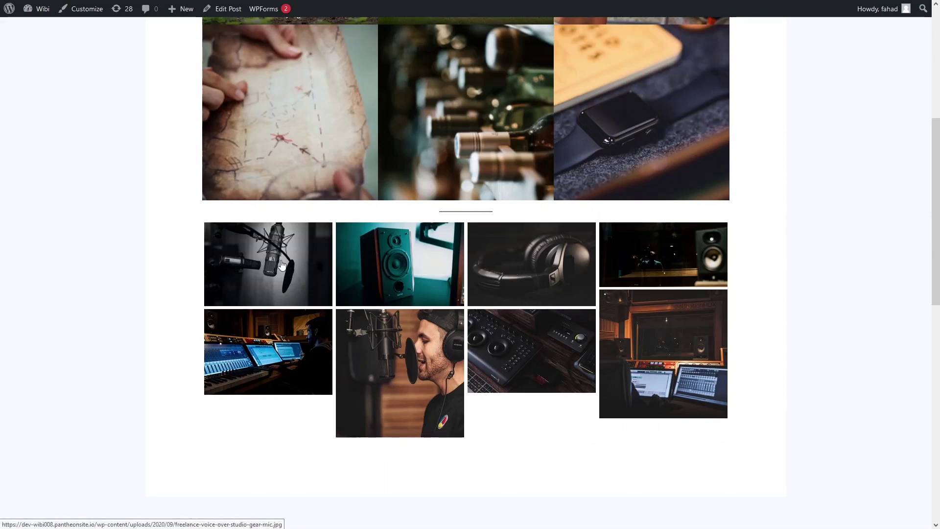
pyautogui.click(398, 267)
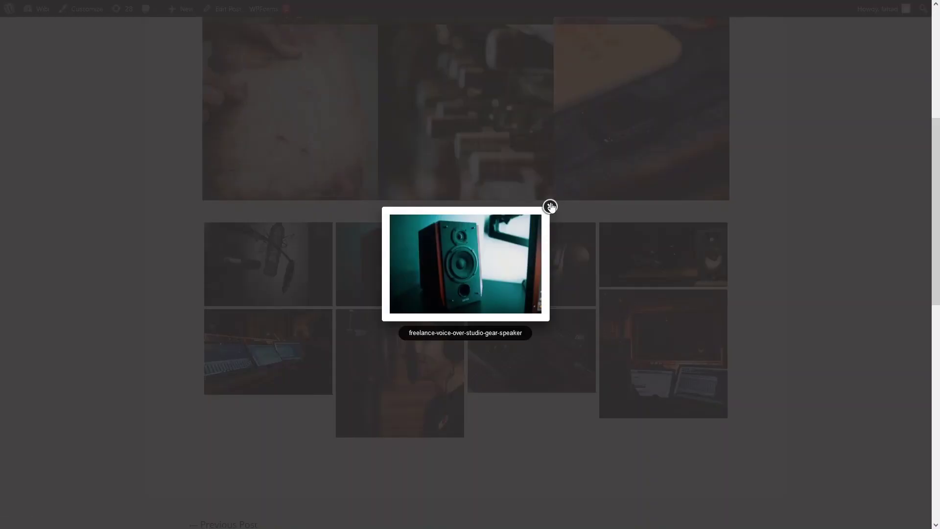
# Advance through three more studio images in the lightbox, then close it
pyautogui.moveTo(547, 248)
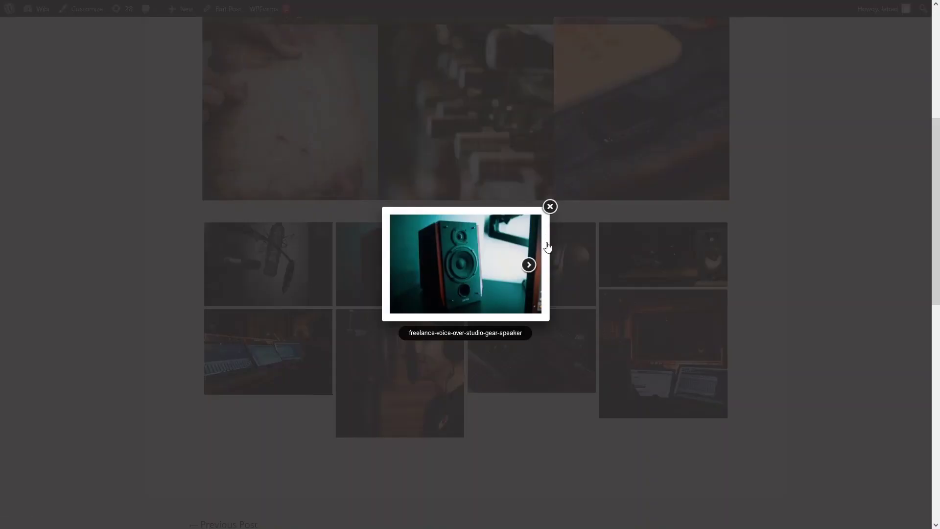
pyautogui.click(529, 264)
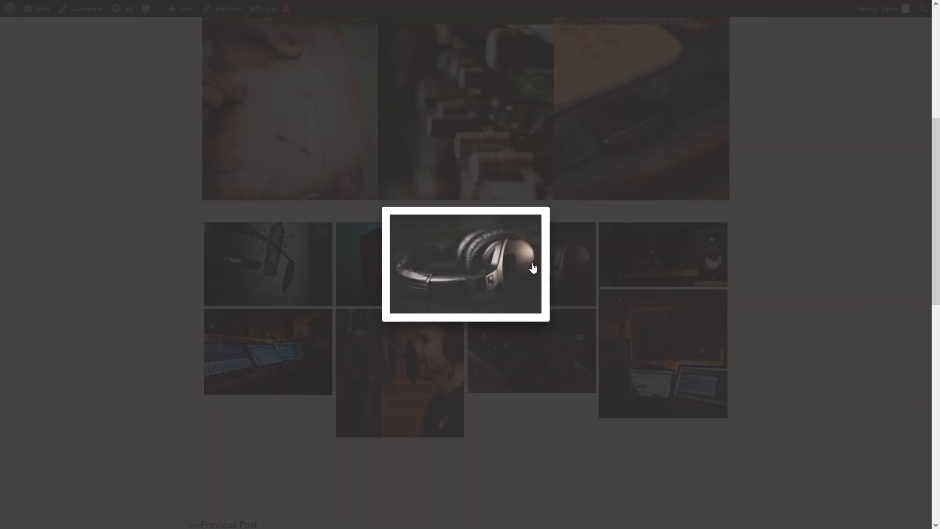
pyautogui.click(529, 265)
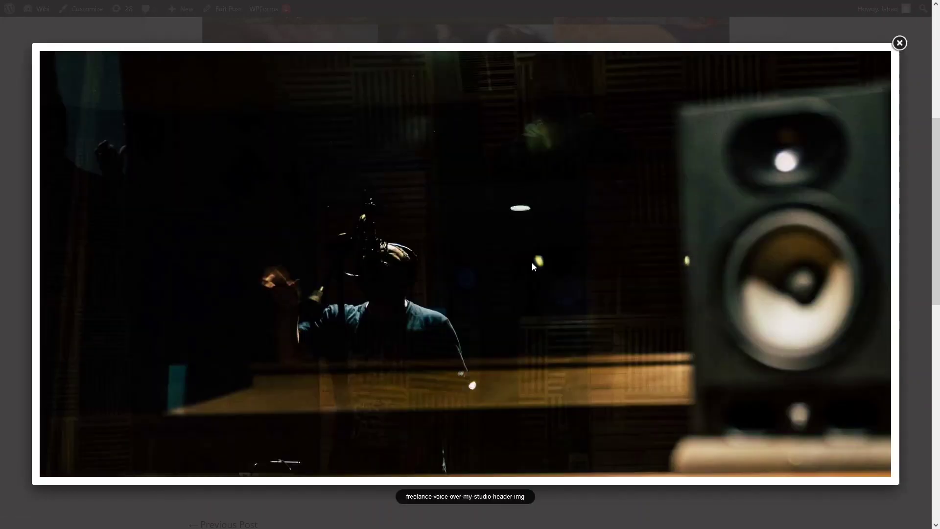
pyautogui.click(532, 262)
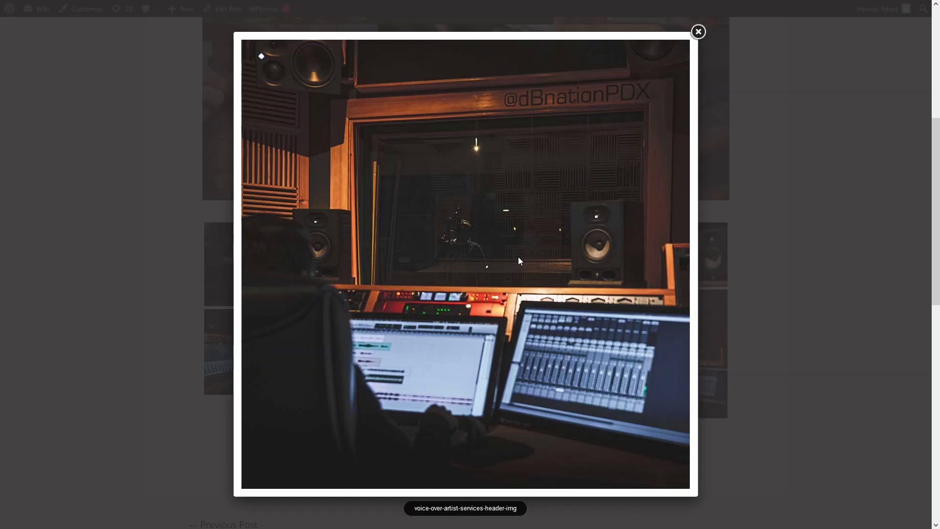
pyautogui.click(698, 33)
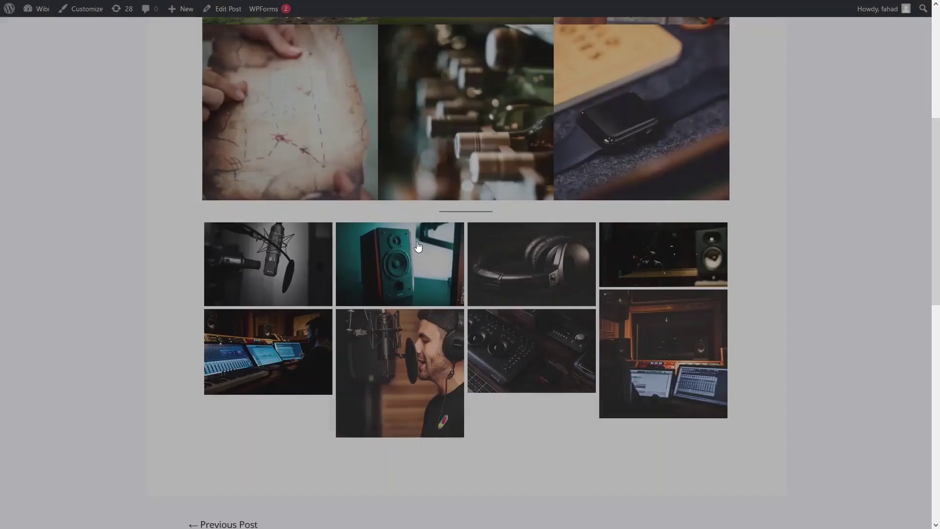
pyautogui.scroll(5, 418, 246)
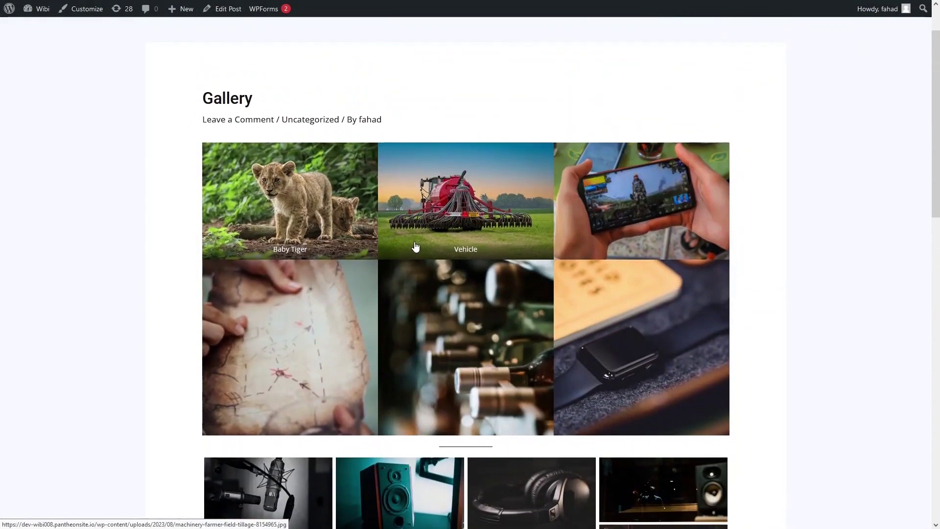